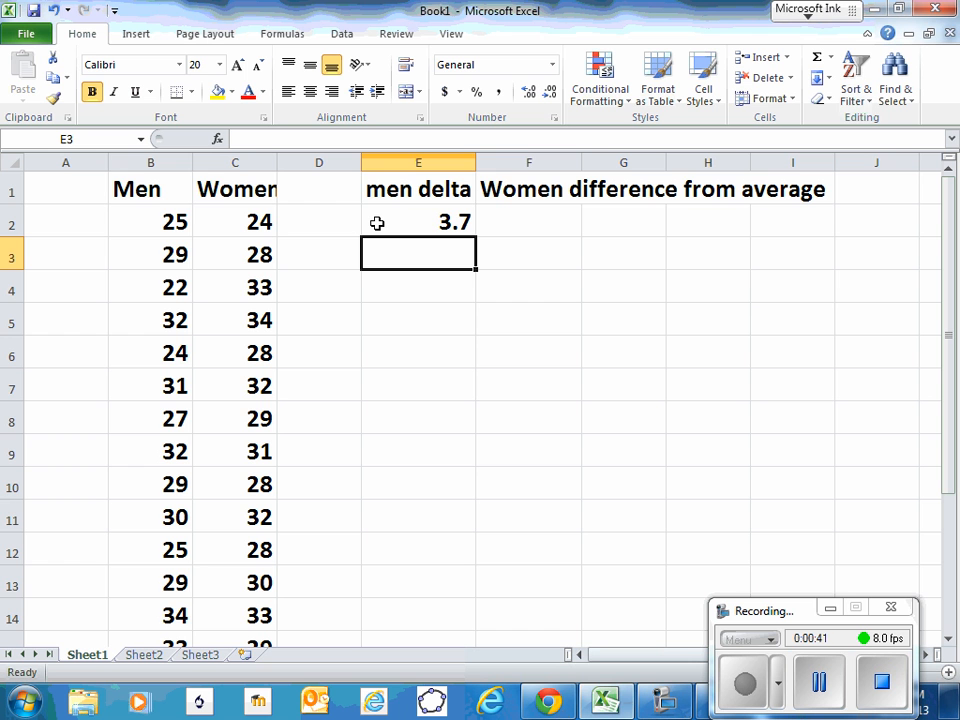
- Enter =29.9-C2 as the women's first difference in F2 and fill the E2:F2 formulas down to row 15
left_click(500, 218)
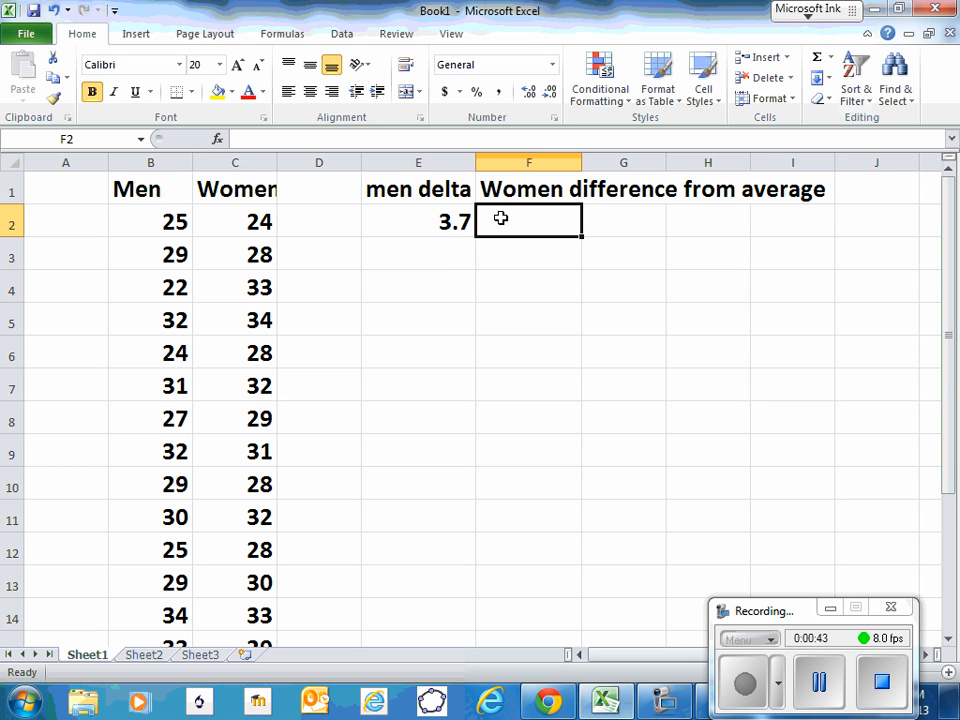
scroll(373, 360, "down", 4)
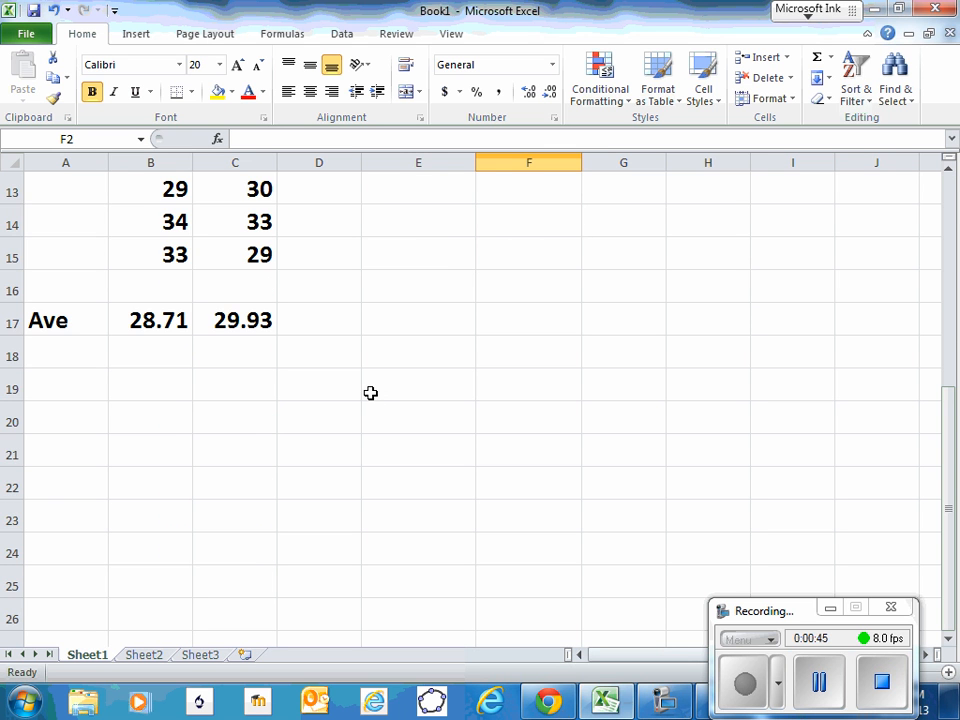
scroll(390, 370, "up", 4)
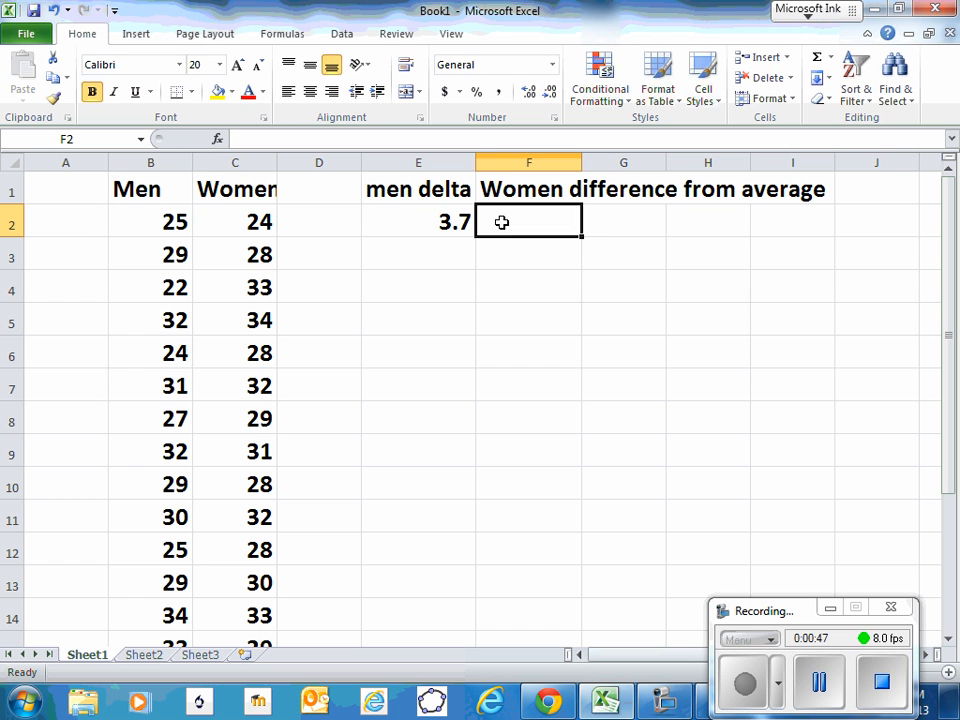
type("=29.9")
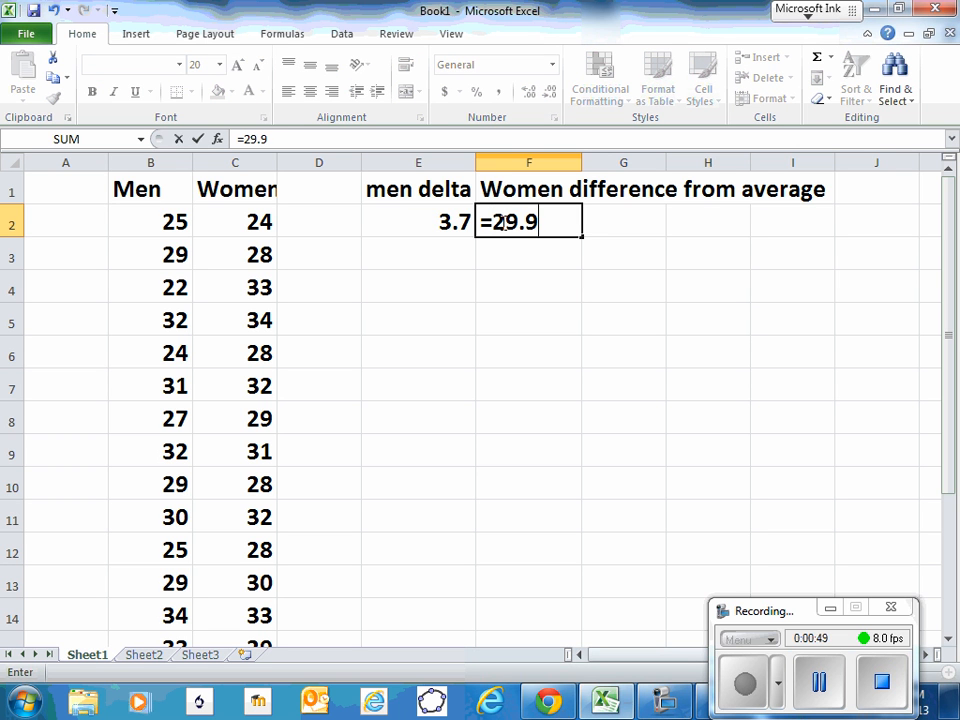
type("-c2")
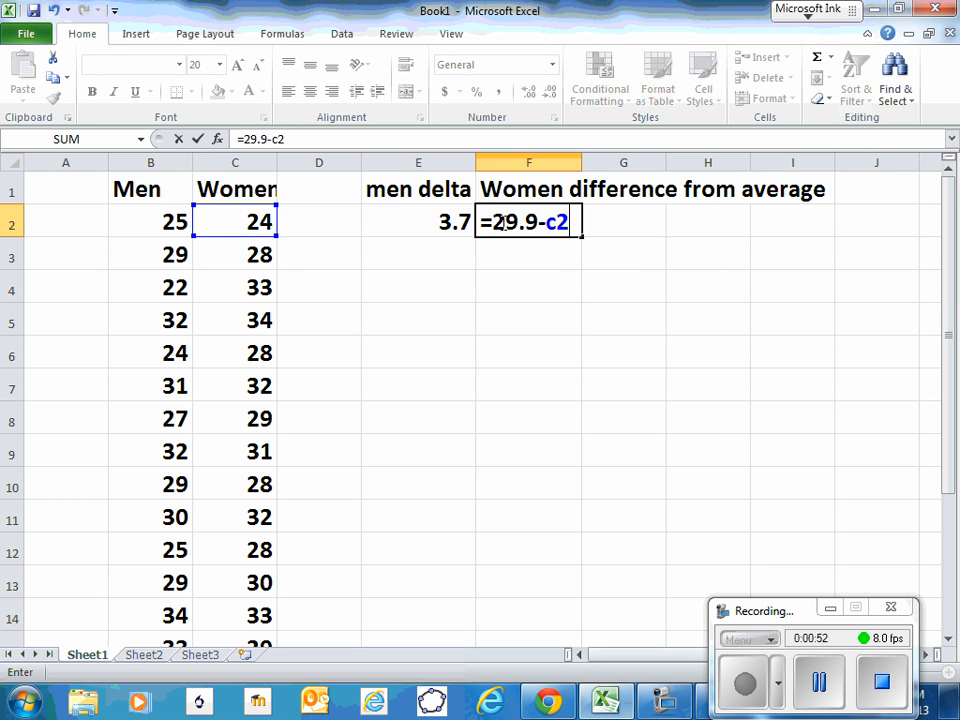
key("Return")
left_click_drag(445, 222, 564, 655)
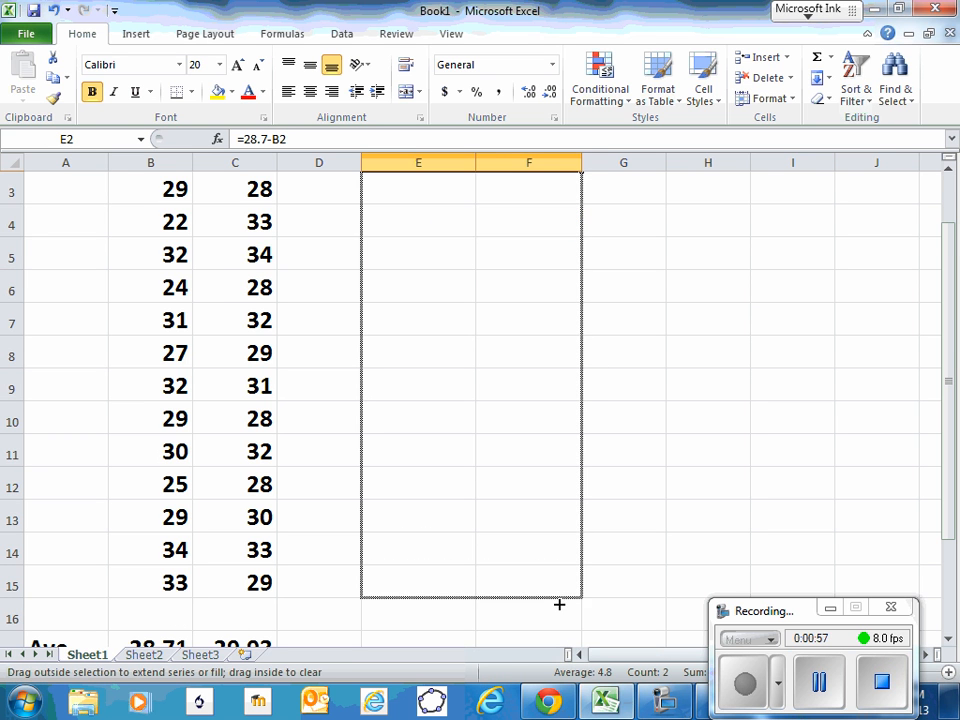
left_click_drag(559, 604, 561, 606)
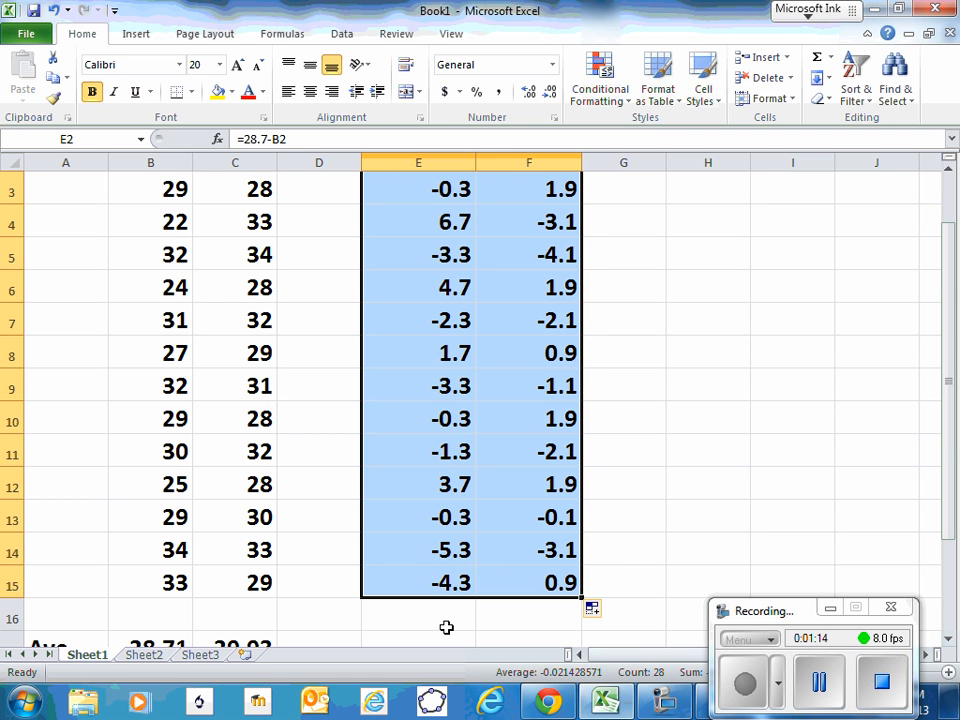
- Average the men's differences E2:E15 in E17 and copy the formula across to F17 for the women's differences
scroll(441, 629, "down", 1)
left_click(446, 550)
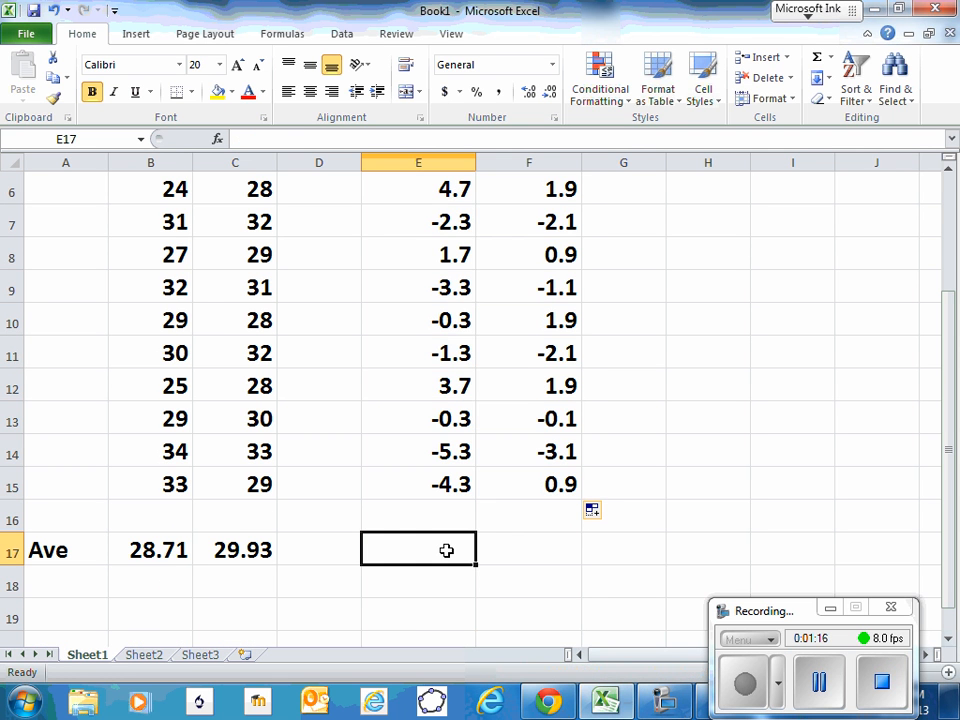
type("average")
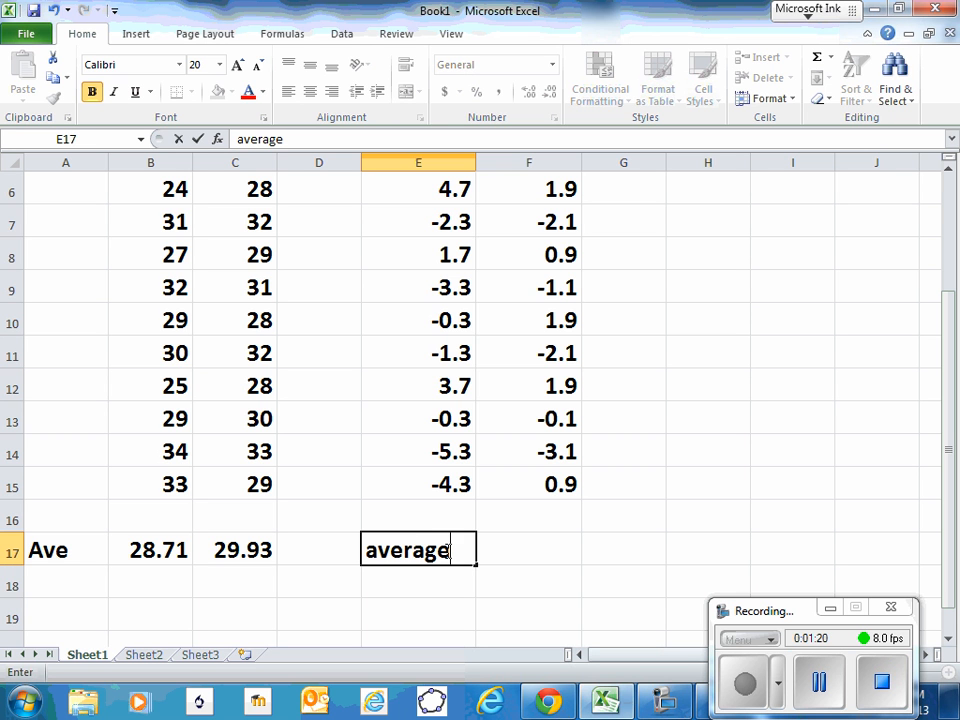
key("BackSpace")
key("BackSpace")
key("BackSpace")
key("BackSpace")
key("BackSpace")
key("BackSpace")
key("BackSpace")
type("=")
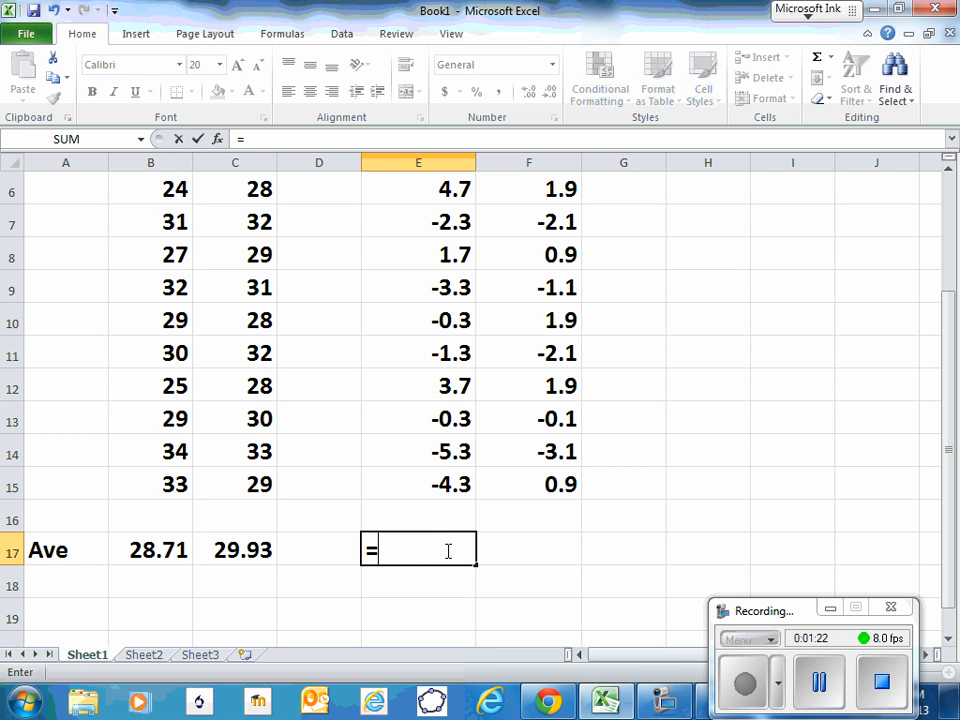
type("average(")
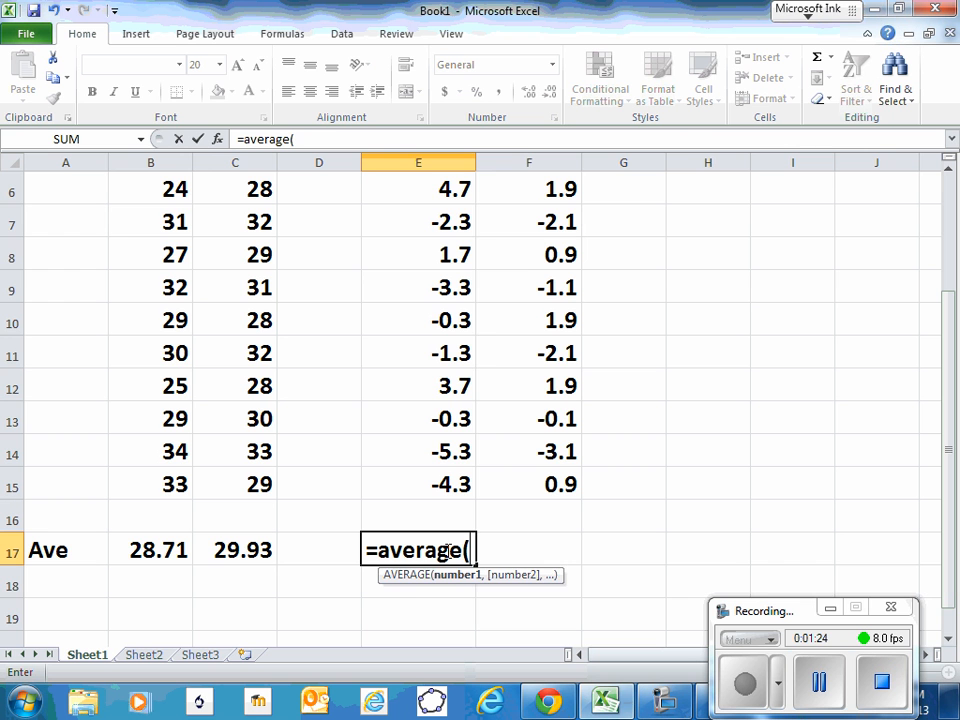
left_click_drag(447, 484, 479, 325)
key("Return")
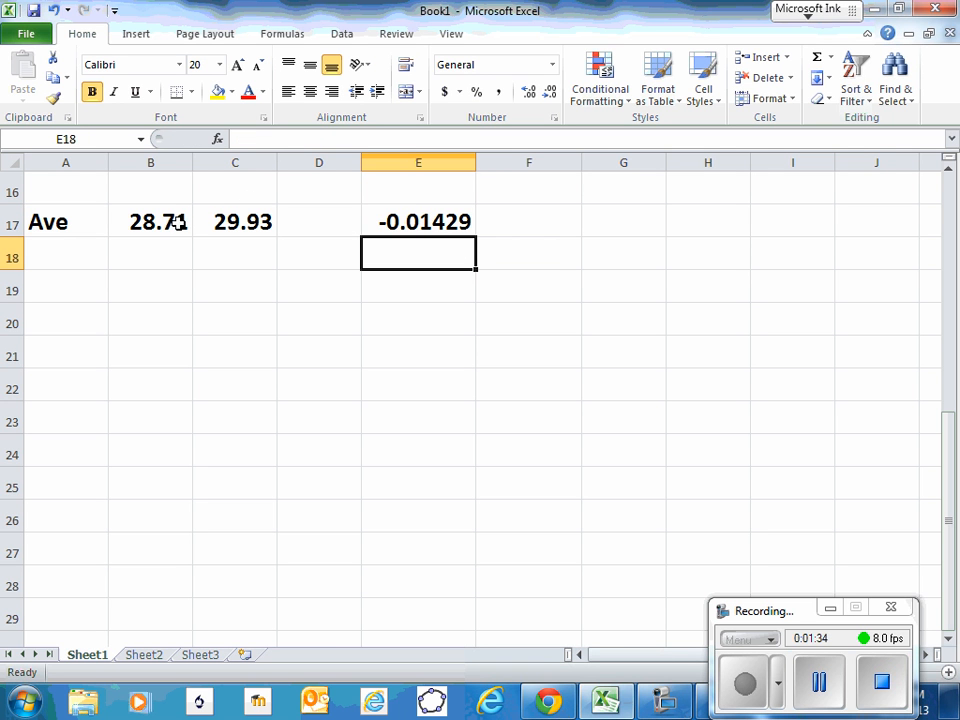
left_click(465, 221)
left_click_drag(476, 236, 544, 238)
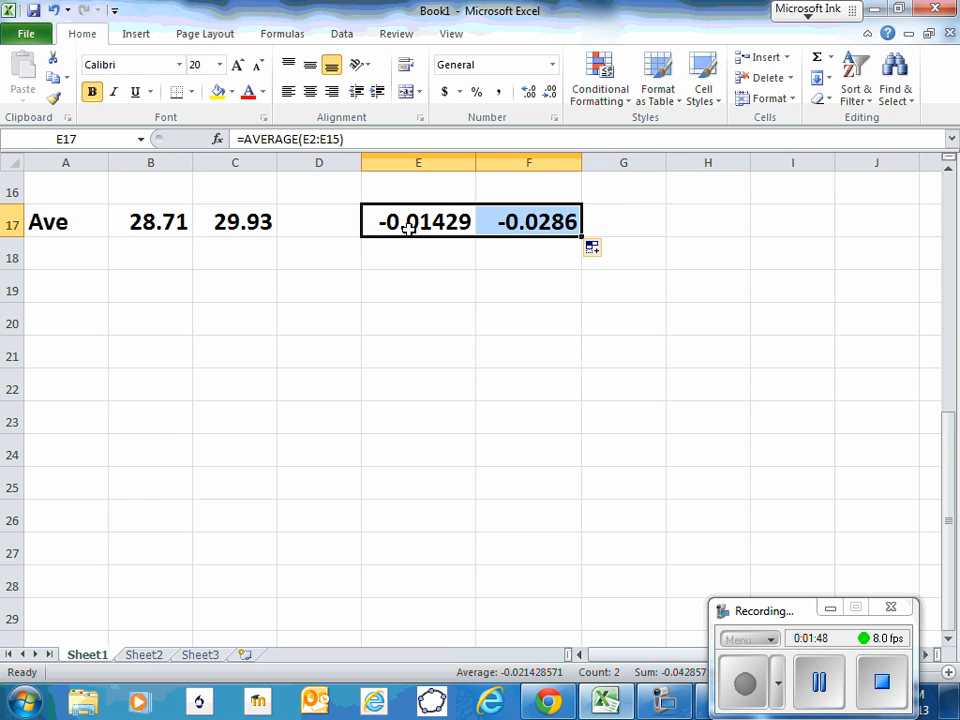
- Enter the heading "differenc squared" in H1
scroll(495, 238, "up", 5)
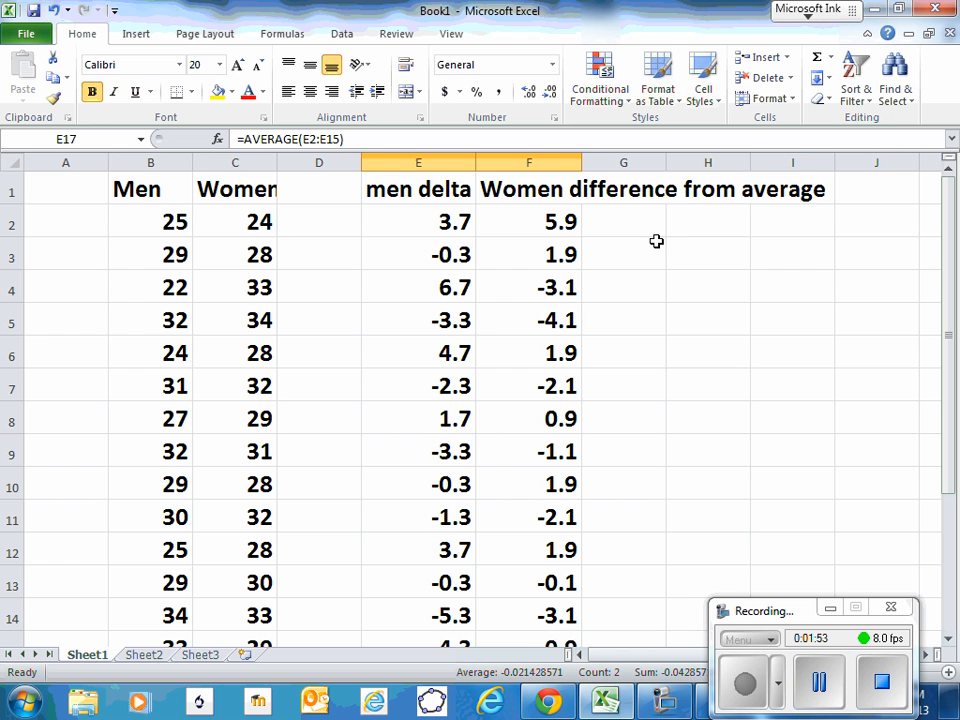
left_click(678, 224)
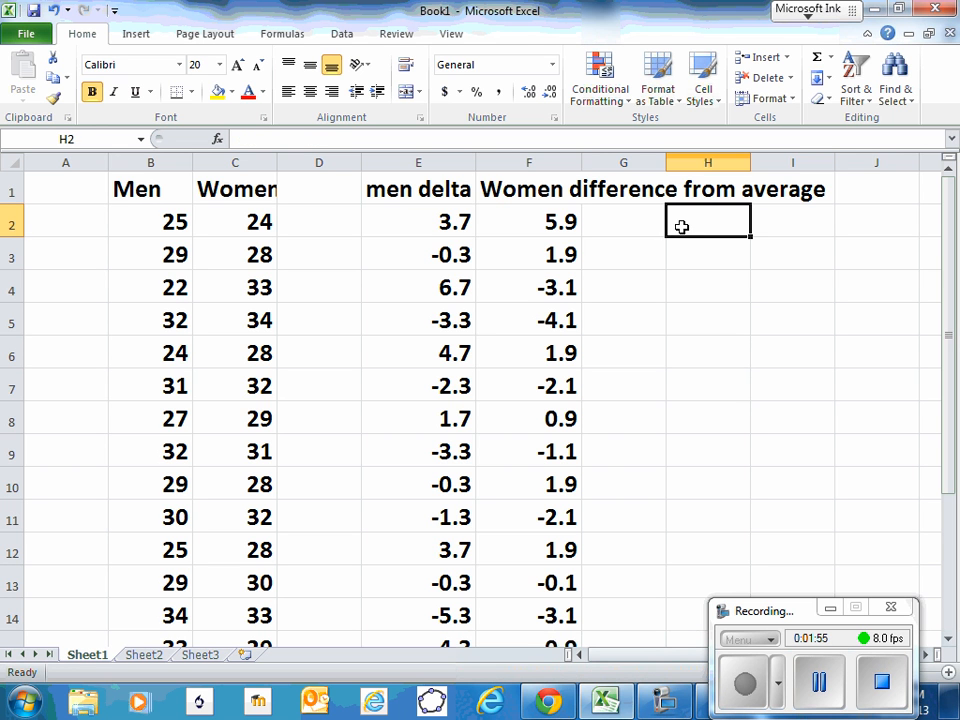
left_click(698, 193)
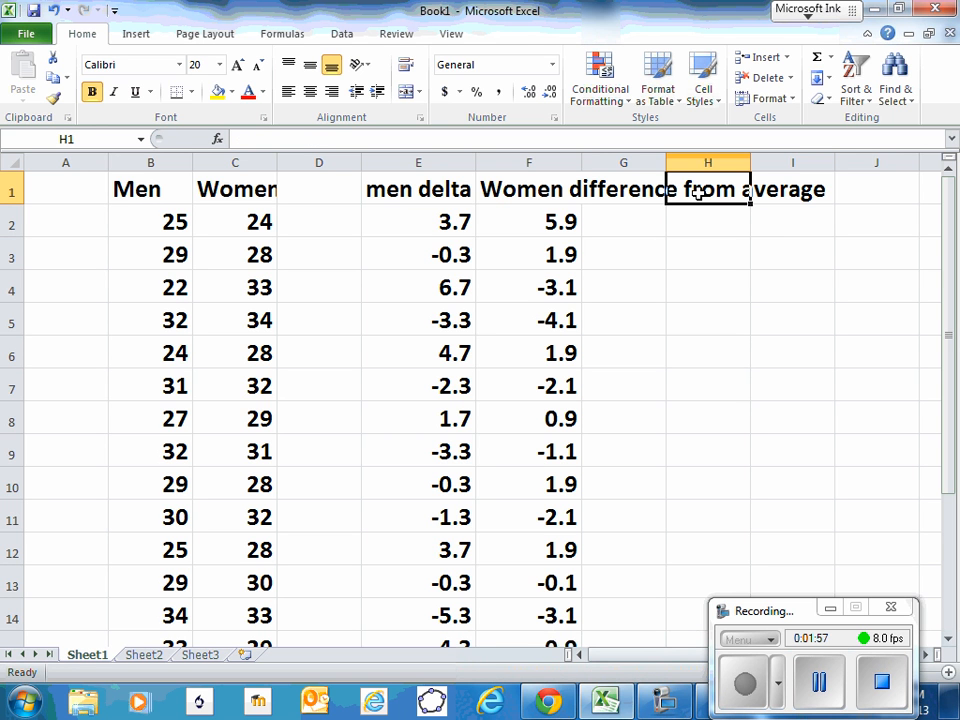
type("differen")
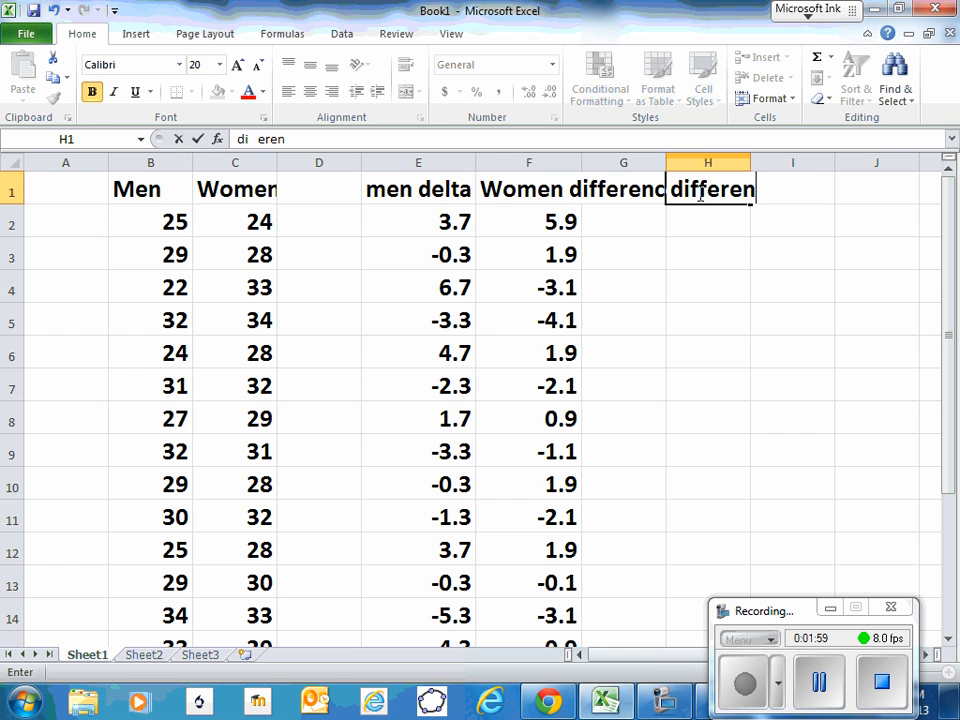
type("c squ43e")
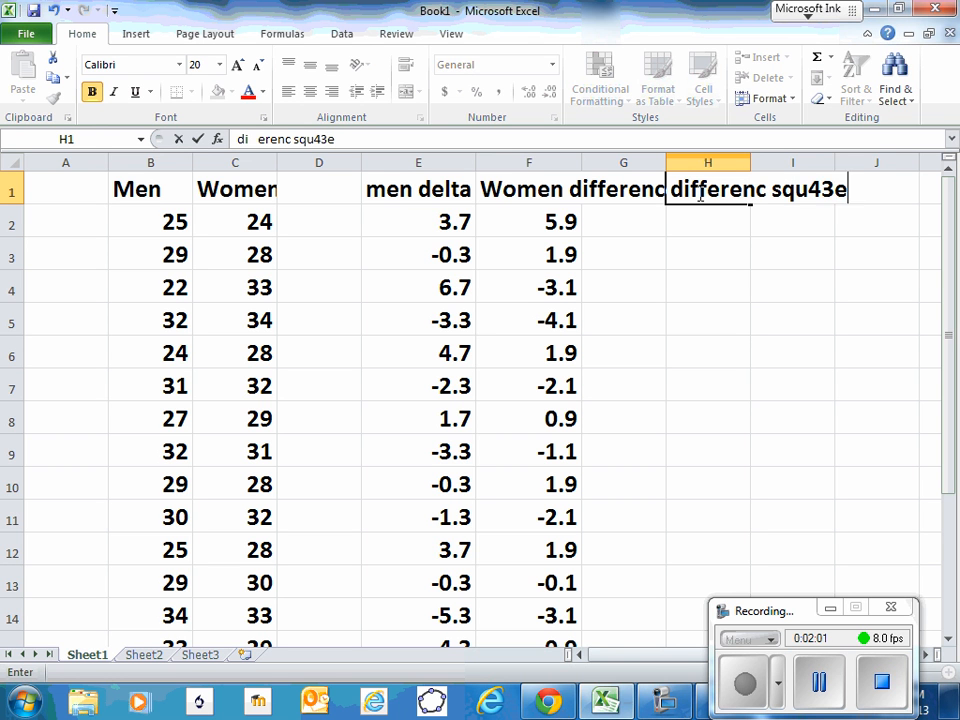
key("BackSpace")
key("BackSpace")
key("BackSpace")
type("re")
key("BackSpace")
key("BackSpace")
type("ared")
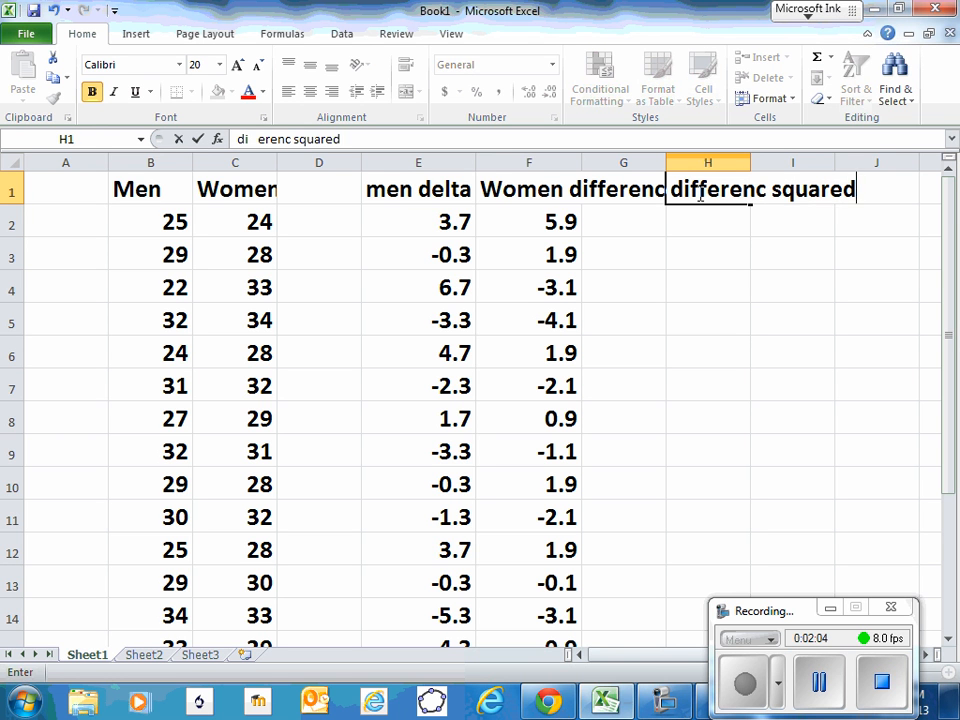
key("Return")
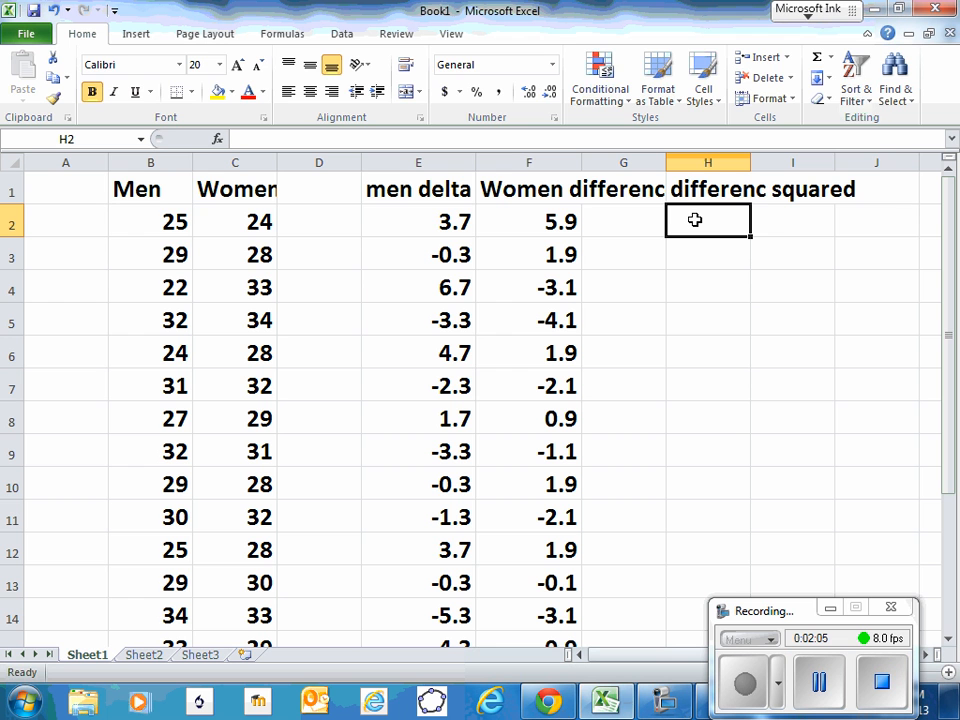
- Square the first difference in H2 with =E2*E2 and fill the formula across to I2 and down to row 15
type("=e2")
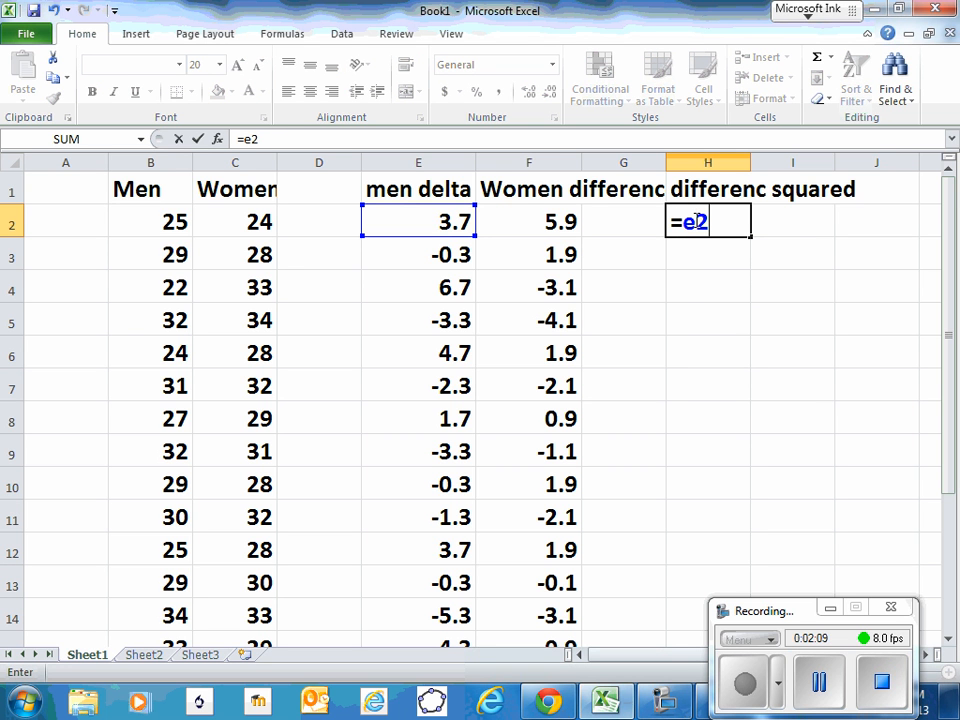
type("*e2")
key("Return")
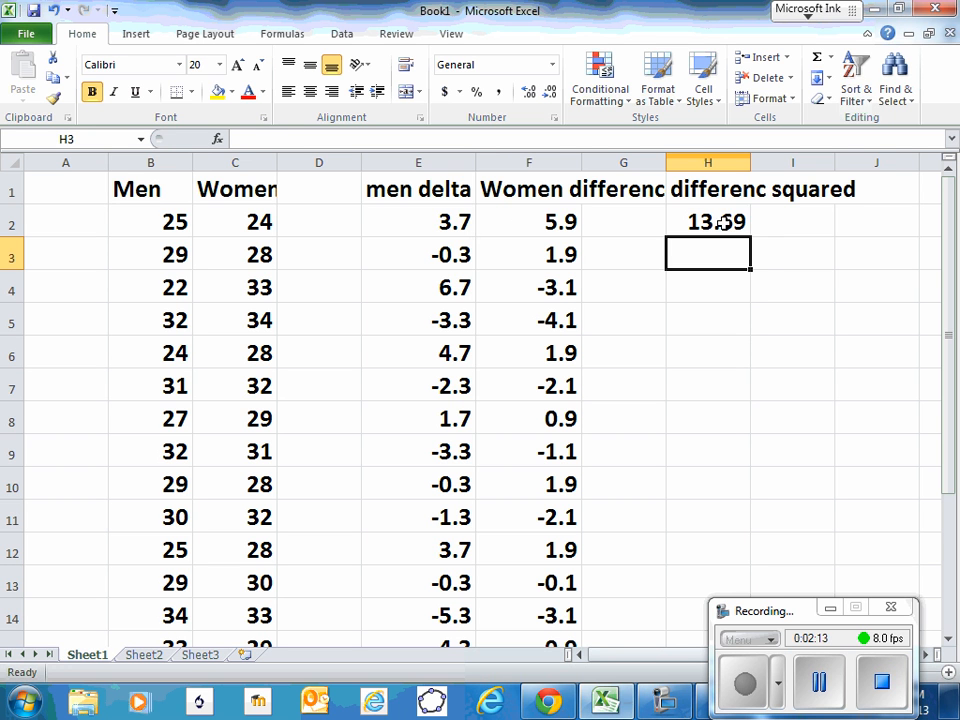
left_click(722, 222)
left_click_drag(750, 237, 812, 240)
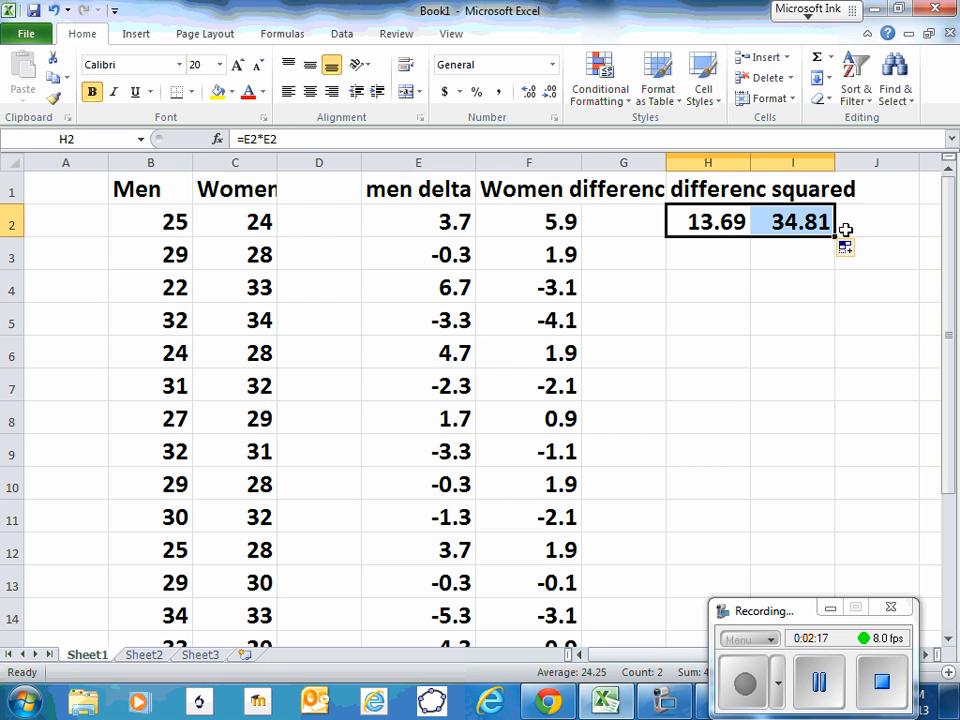
left_click_drag(835, 236, 789, 530)
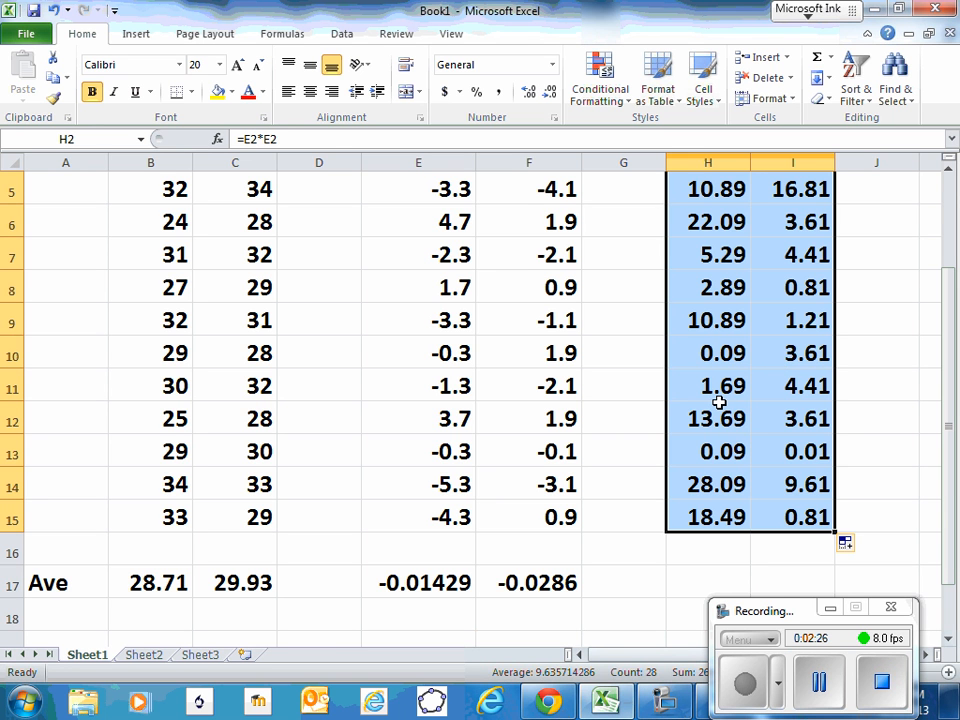
- Average the squared differences H2:H15 in H17 and copy the formula across to I17
left_click(697, 584)
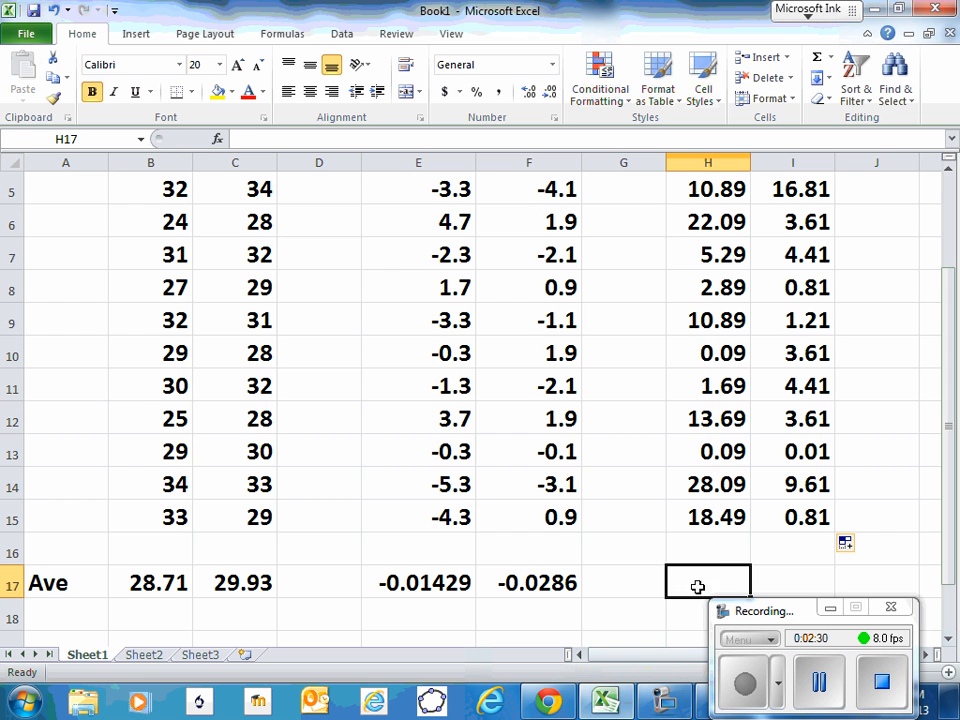
type("=average")
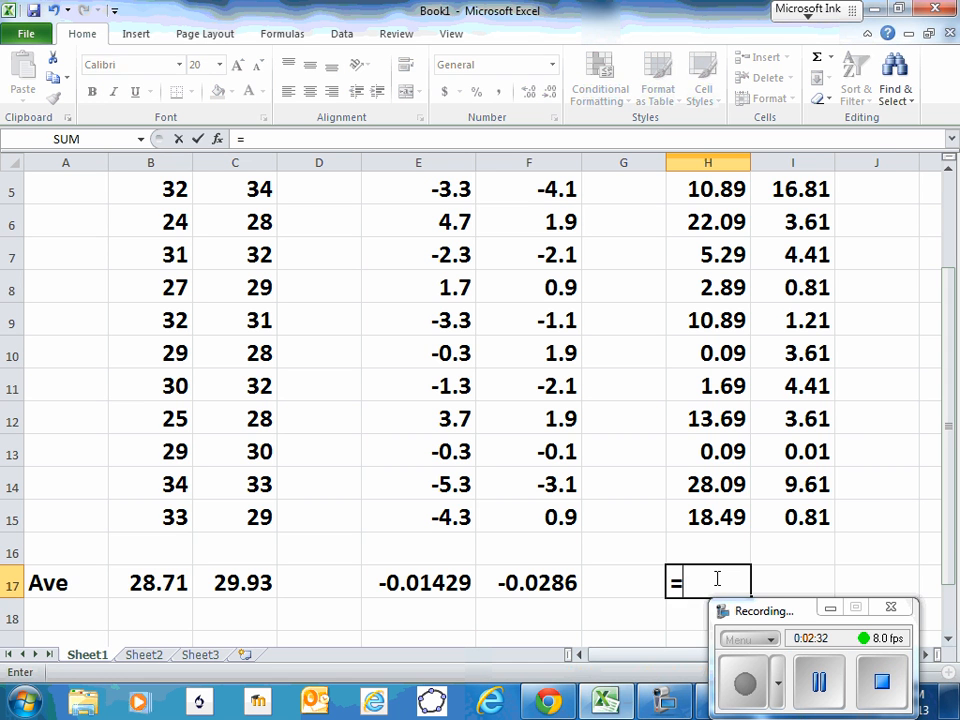
key("Return")
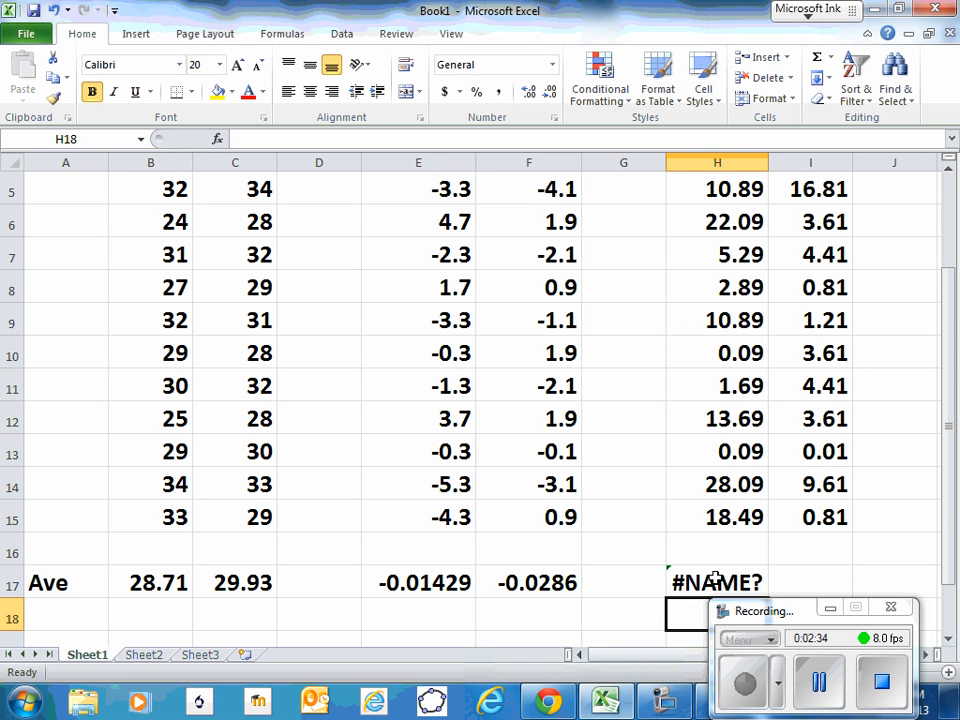
left_click(716, 580)
left_click(305, 139)
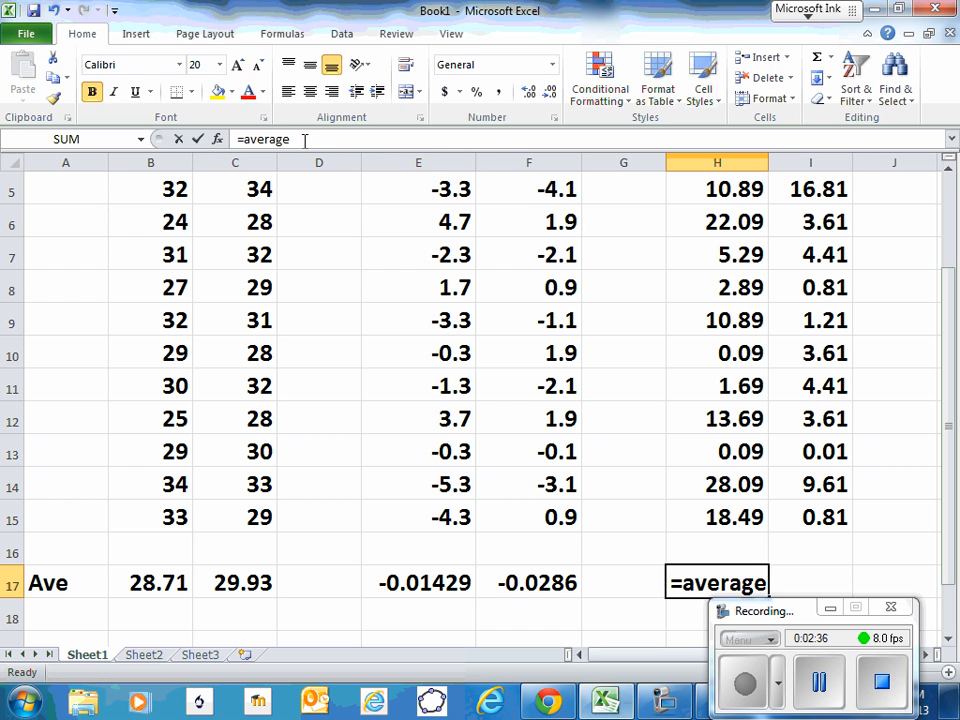
type("(")
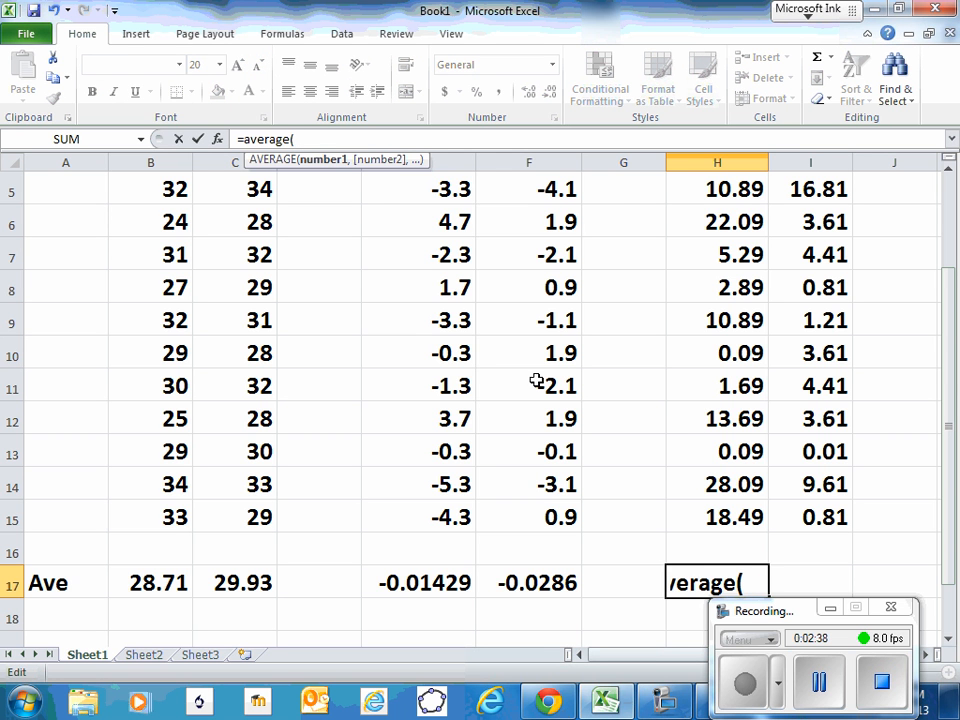
left_click_drag(740, 516, 739, 223)
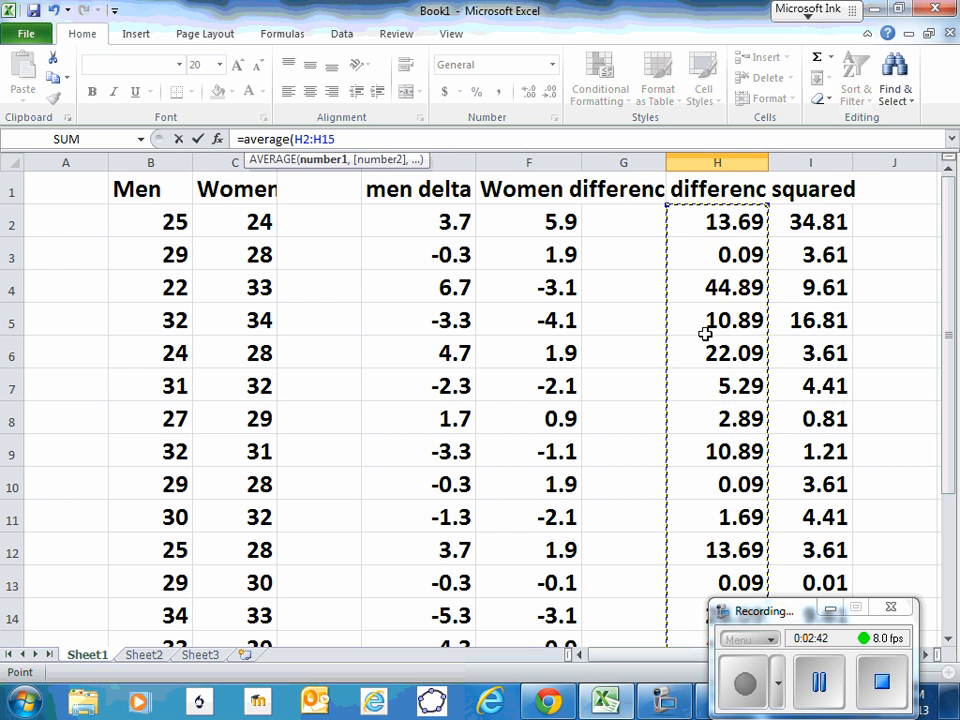
key("Return")
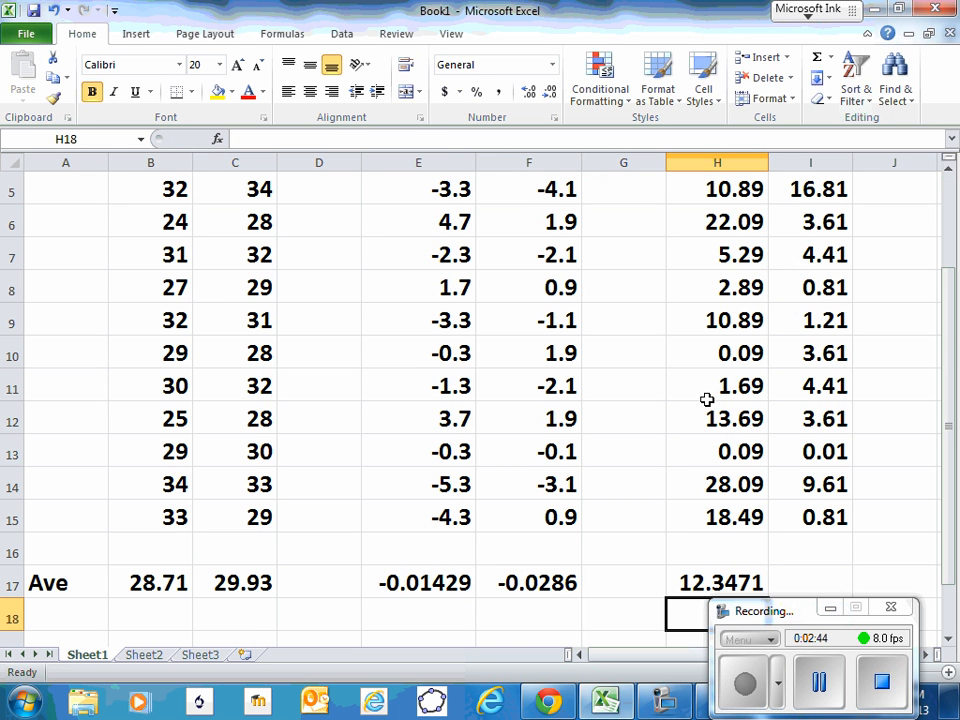
left_click(764, 590)
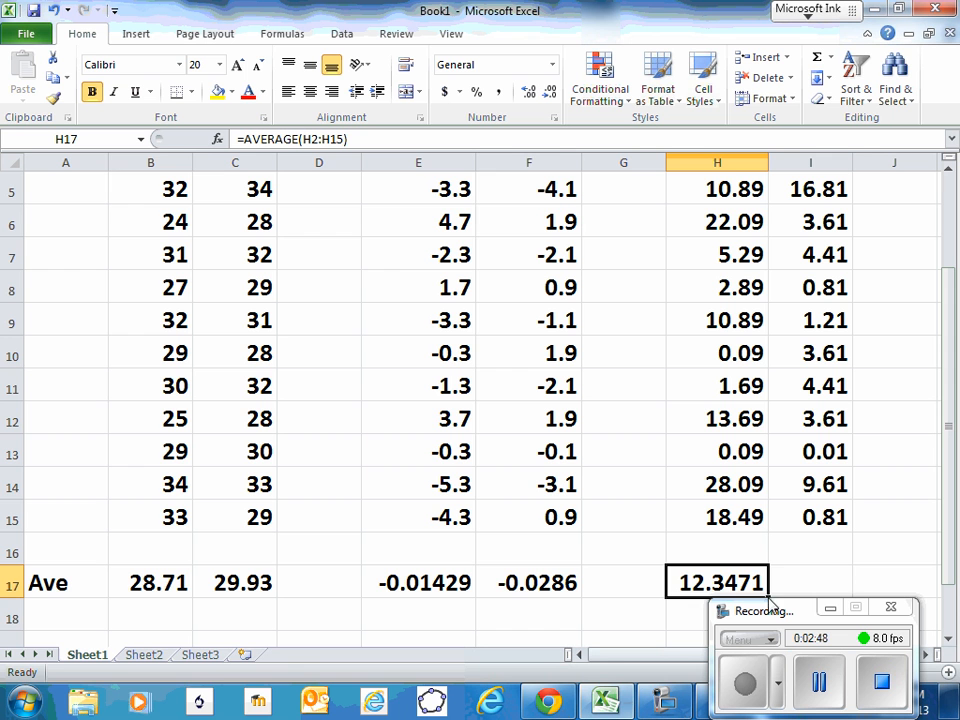
left_click_drag(768, 596, 816, 580)
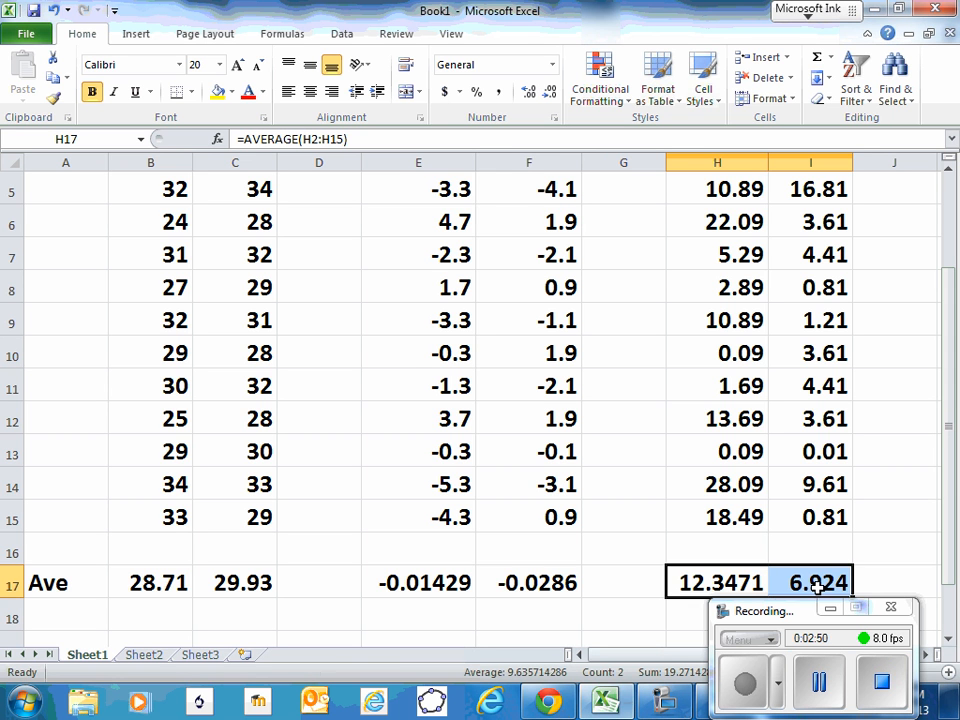
scroll(797, 422, "down", 1)
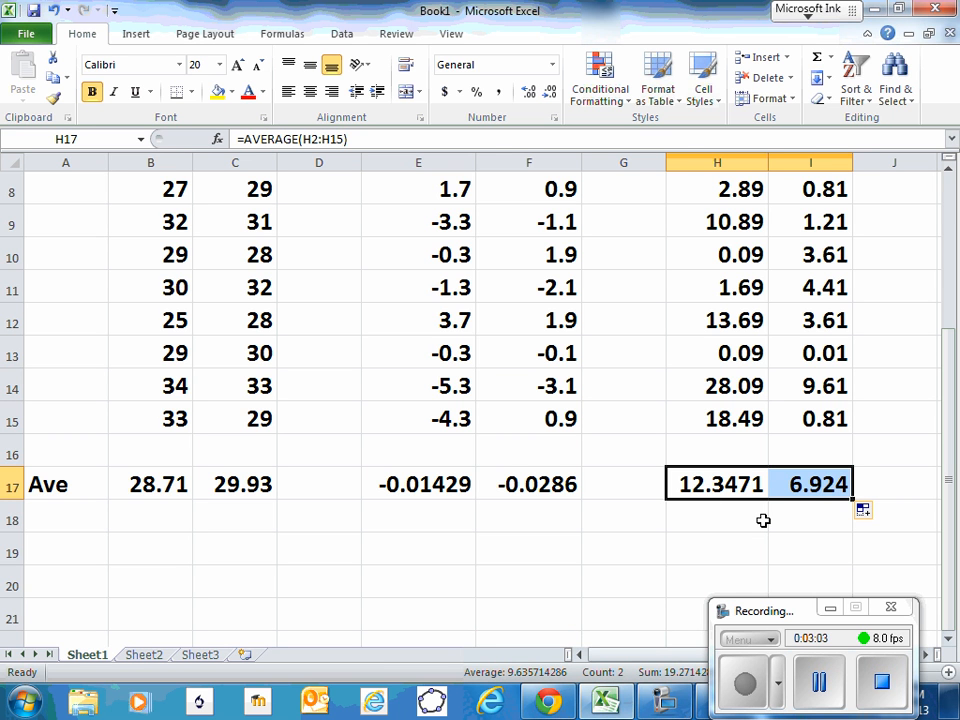
scroll(770, 514, "up", 3)
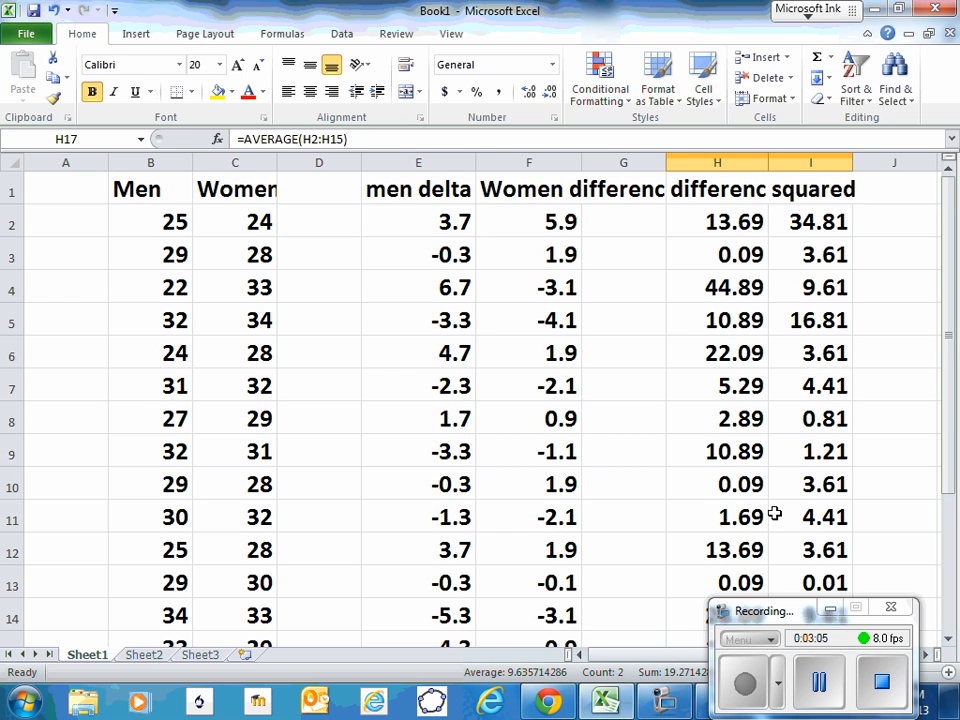
- Enter the label "sqrt" in G19, below the row of averages
scroll(848, 550, "down", 3)
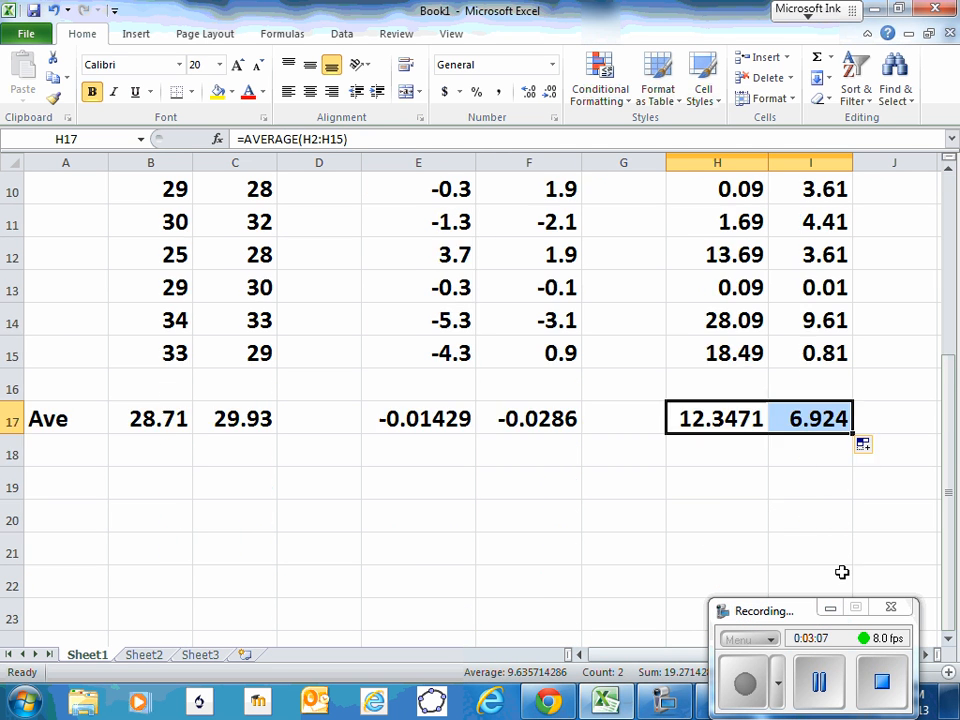
scroll(842, 572, "down", 1)
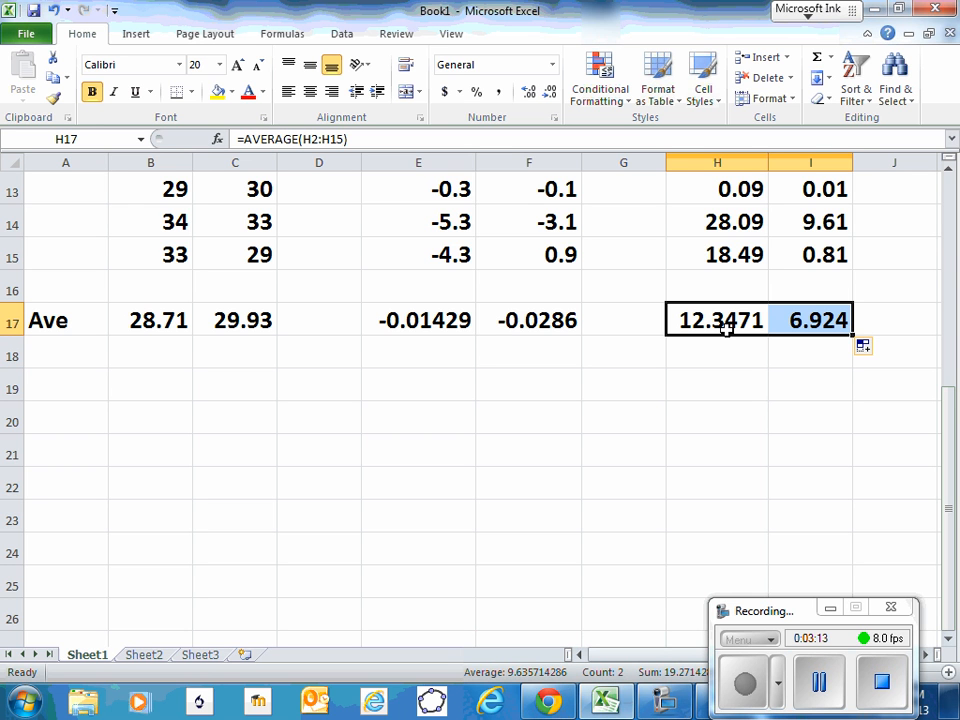
left_click(812, 689)
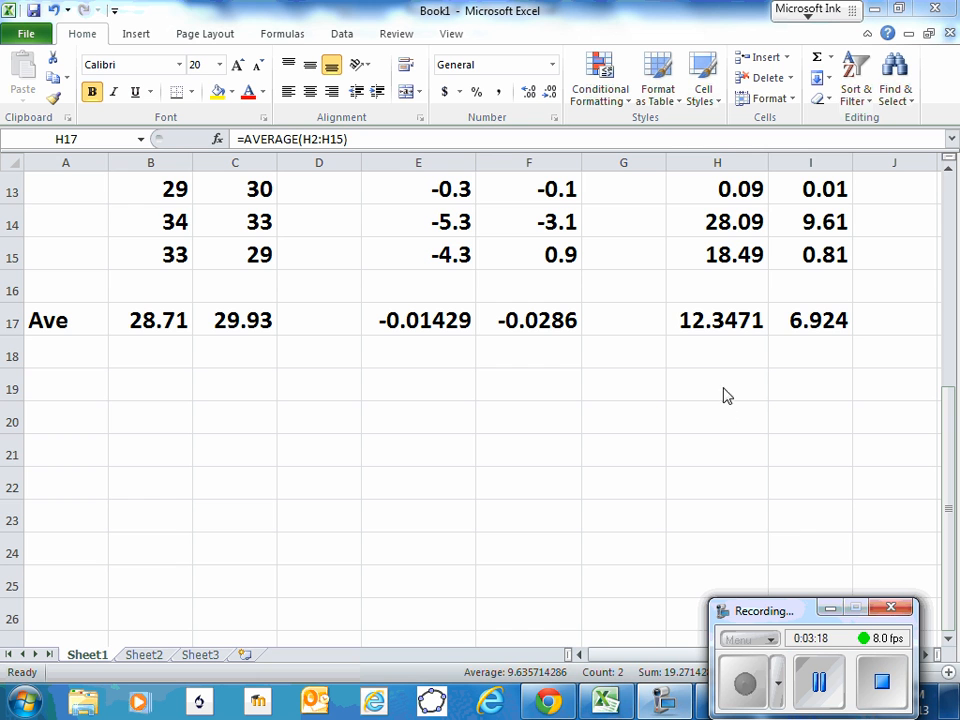
left_click(624, 381)
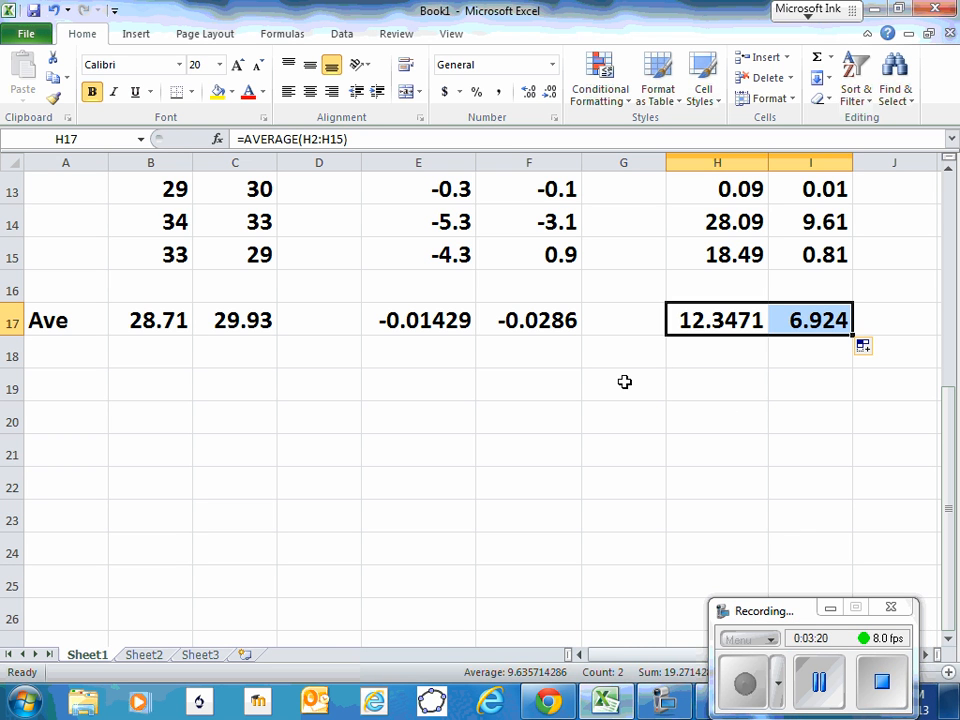
type("s")
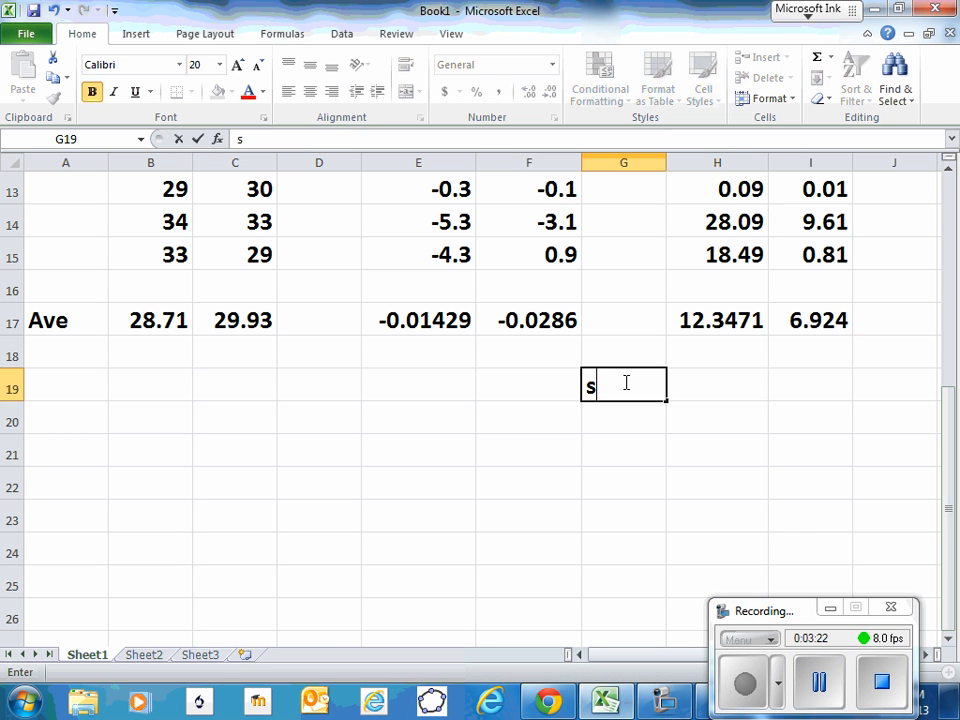
type("qrt")
key("Return")
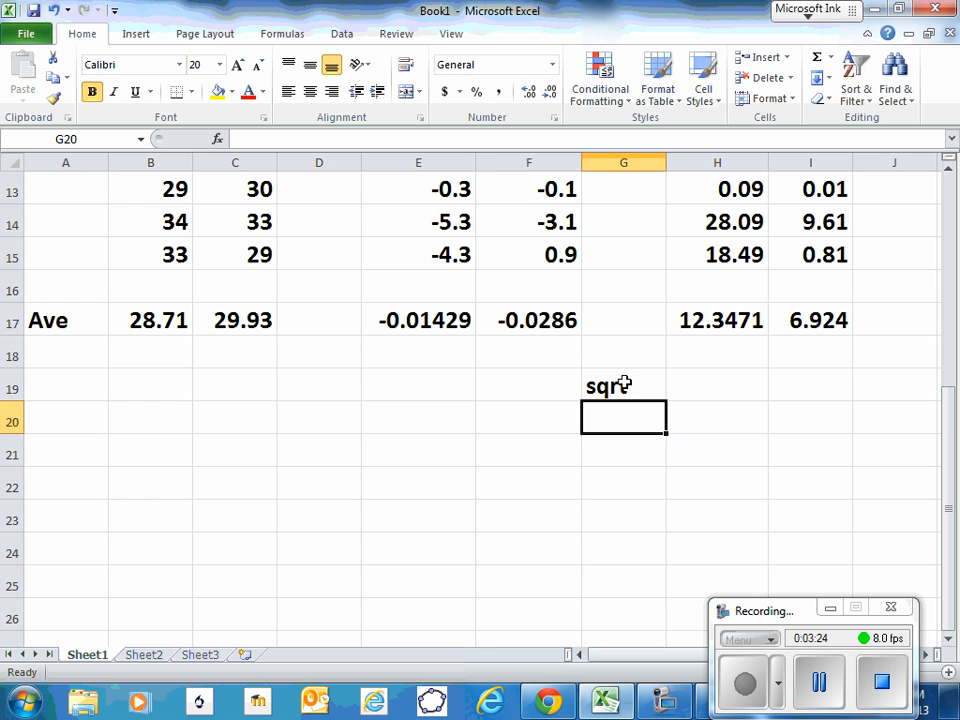
- Calculate the square root of the men's average squared difference in H19 with =SQRT(H17) and copy the formula across to I19
left_click(699, 386)
type("=")
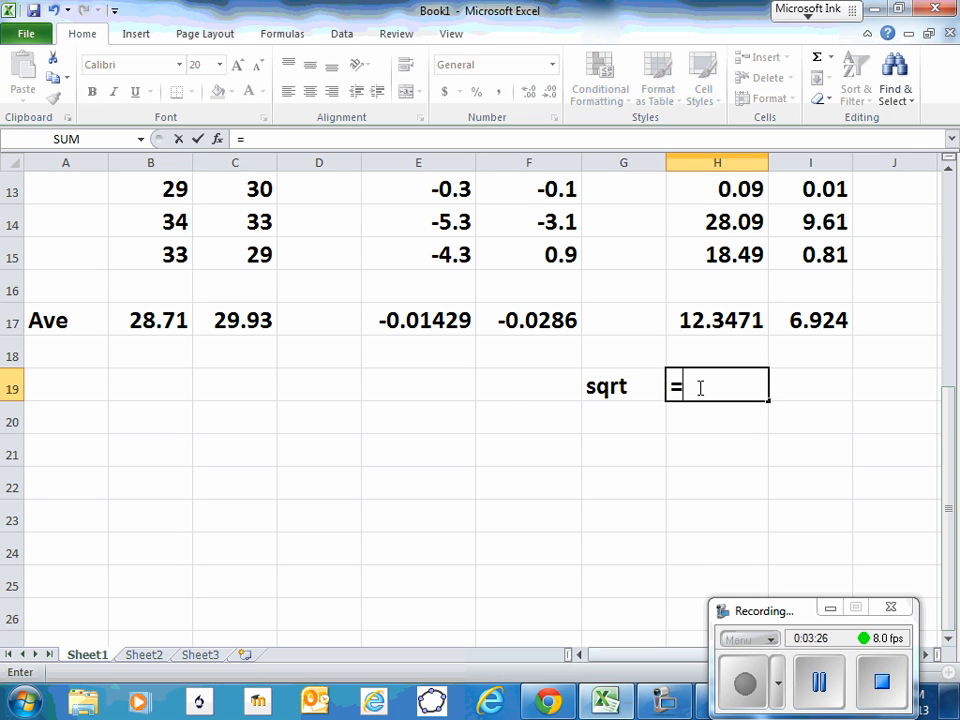
type("swua")
key("BackSpace")
key("BackSpace")
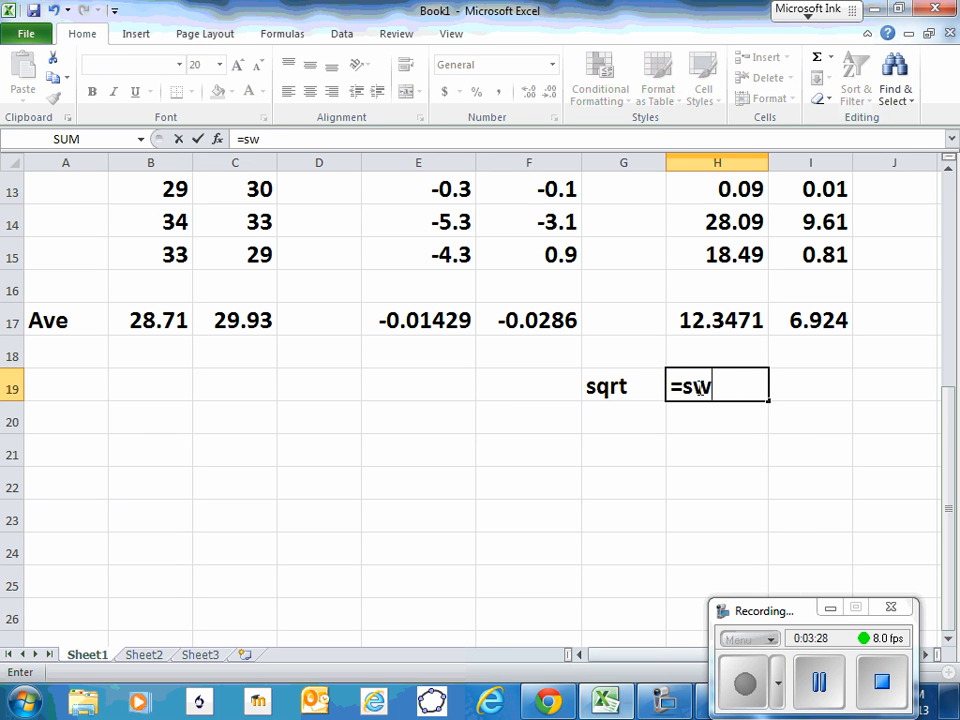
key("BackSpace")
type("q")
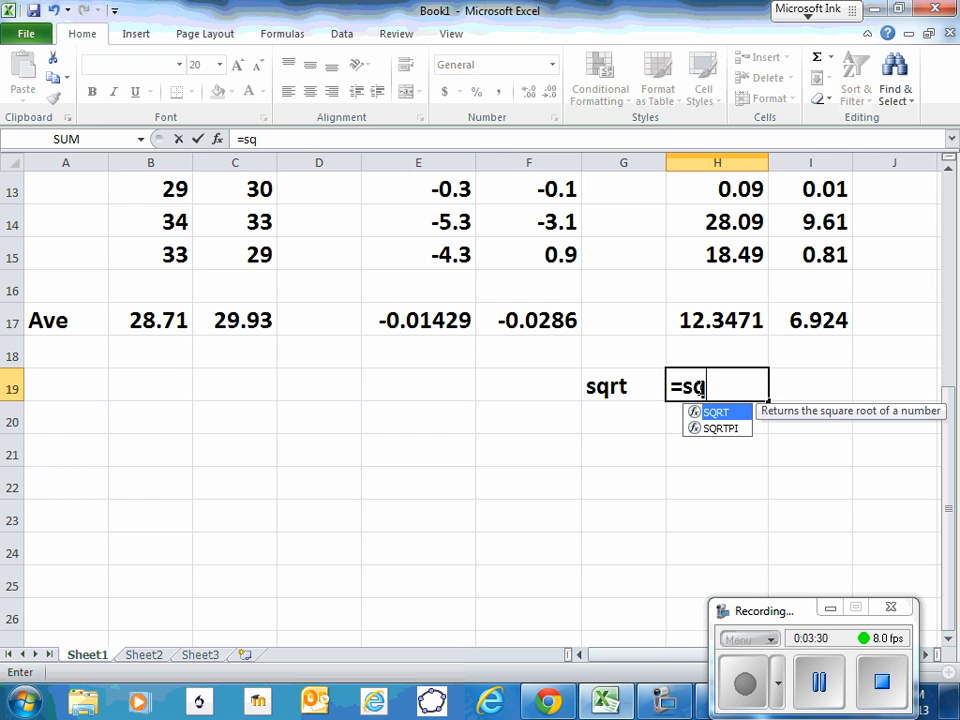
type("rt(")
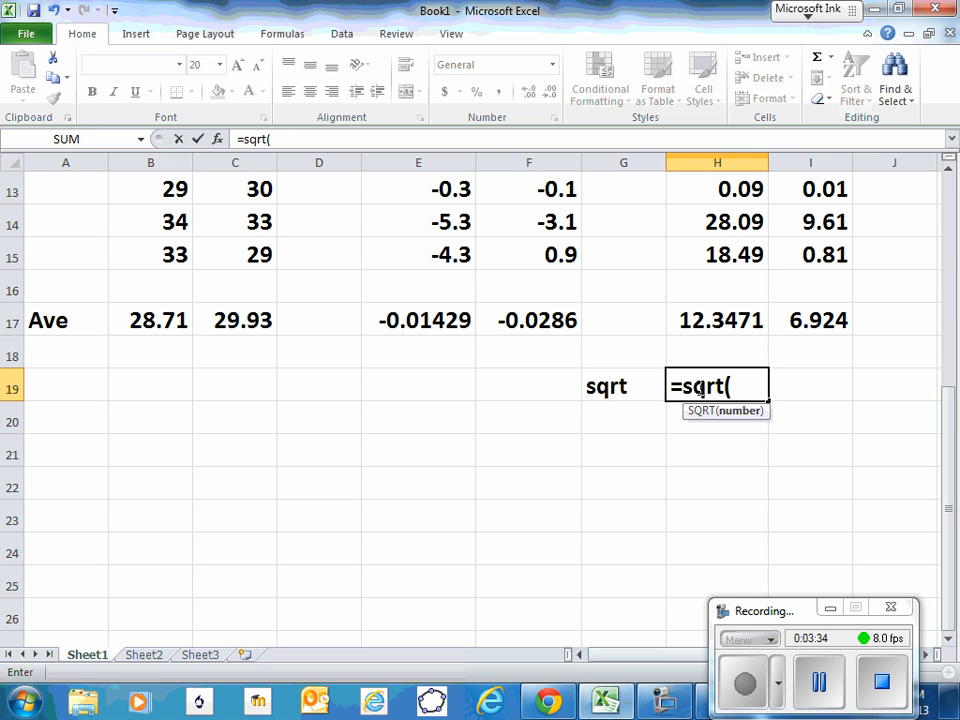
left_click(707, 321)
key("Return")
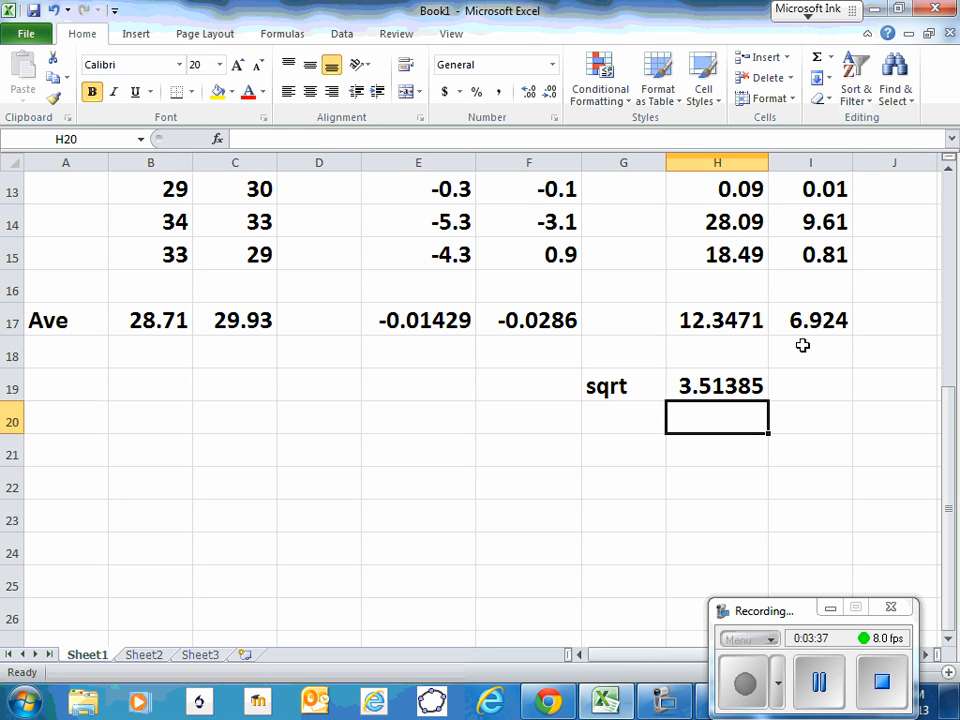
left_click(759, 386)
left_click_drag(768, 399, 825, 395)
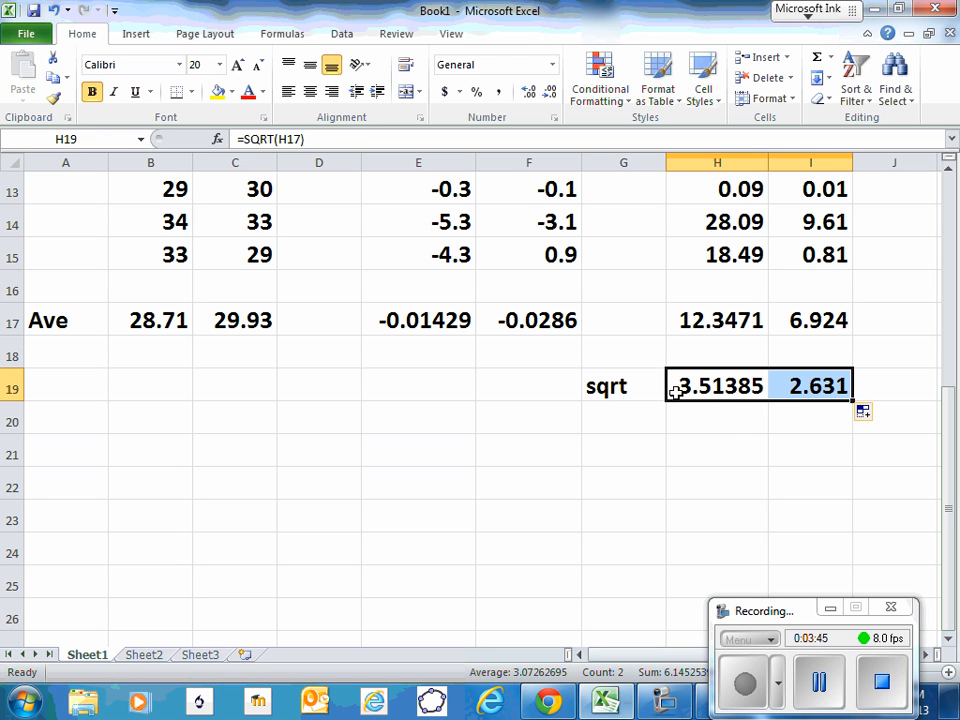
- Enter the label "standard deviation" in G20, beneath the "sqrt" label
left_click(604, 419)
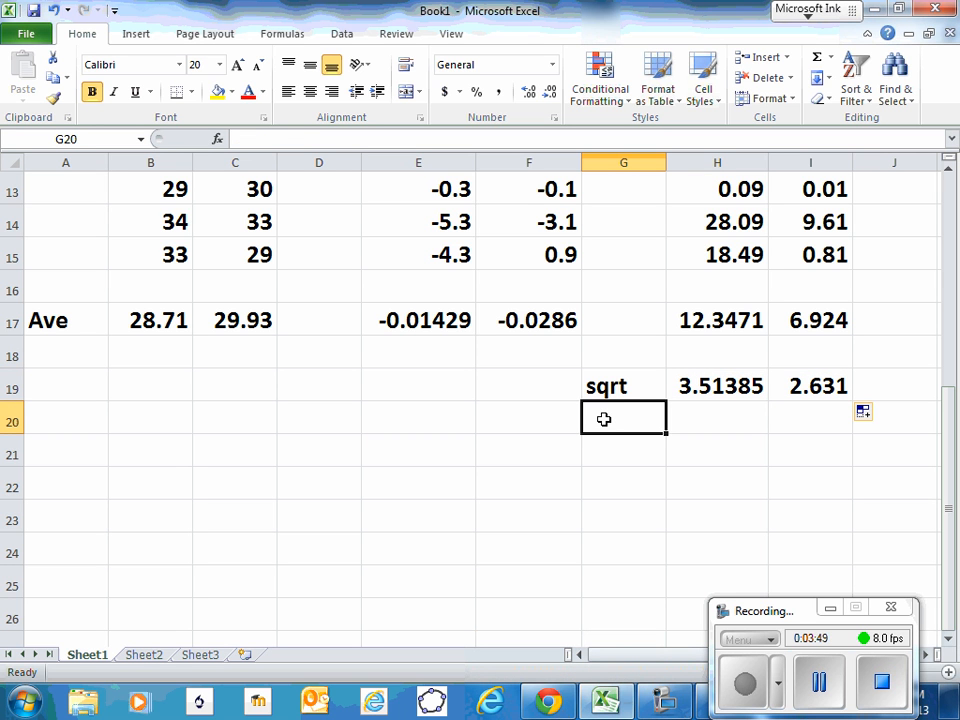
type("standa")
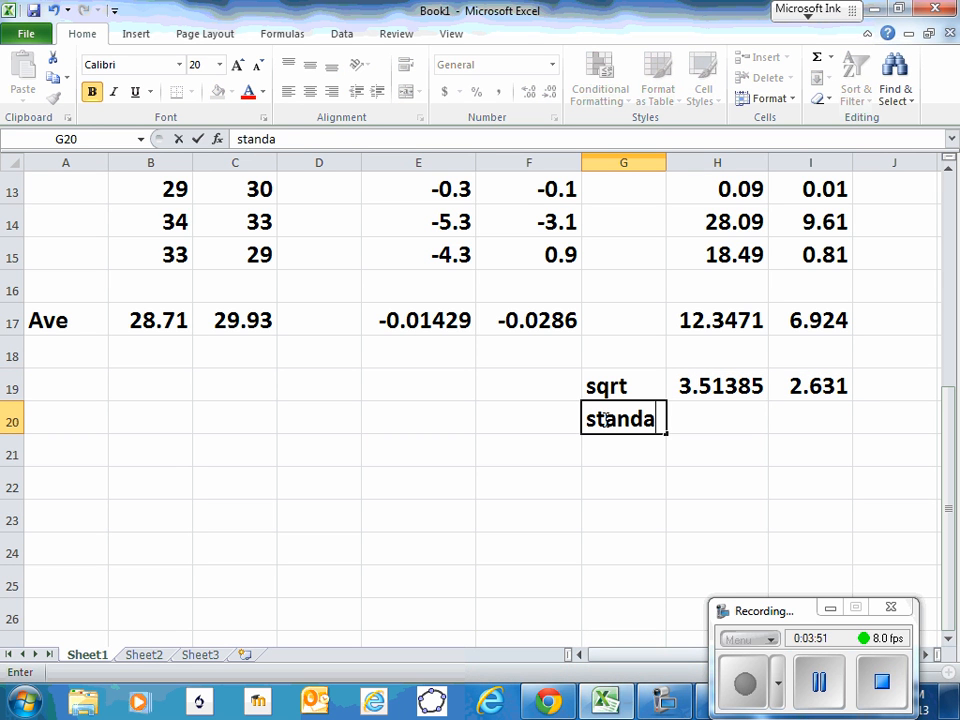
type("rd deviat")
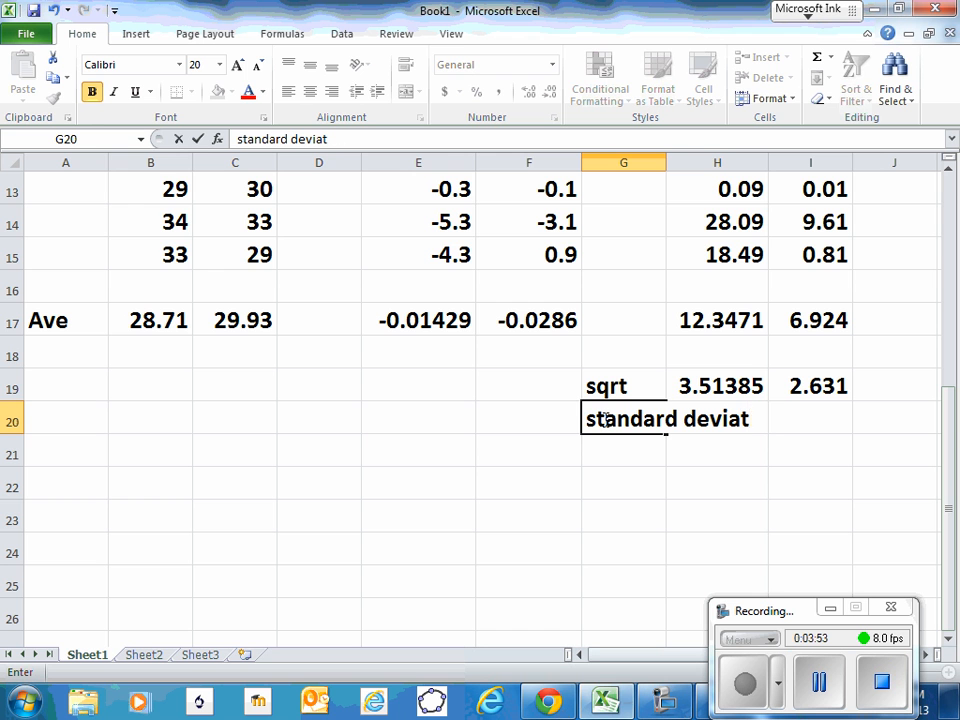
type("ion")
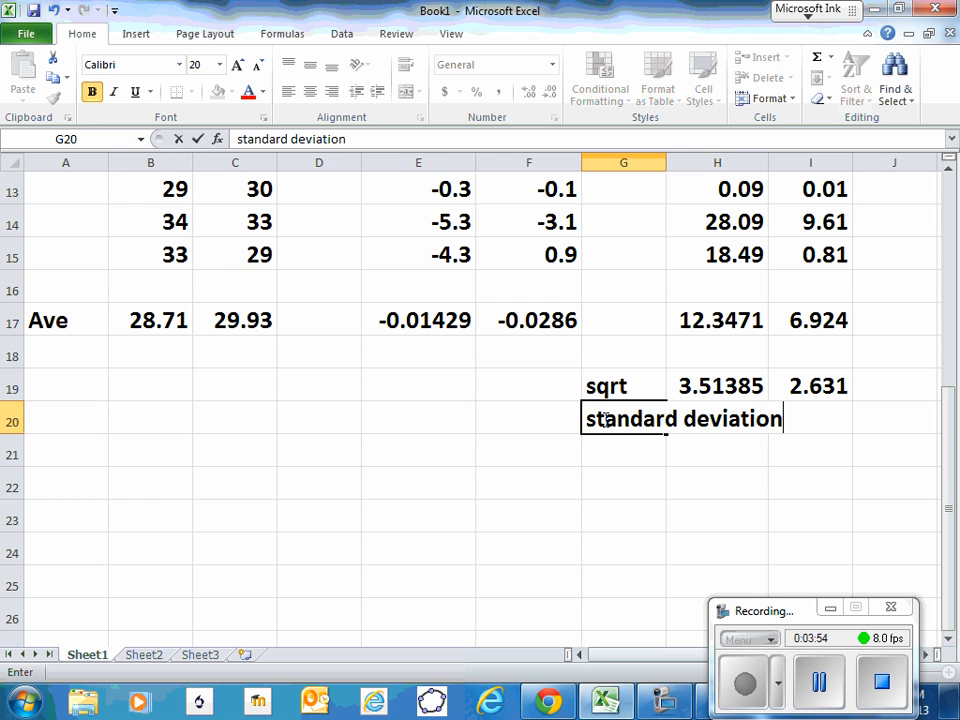
left_click(640, 467)
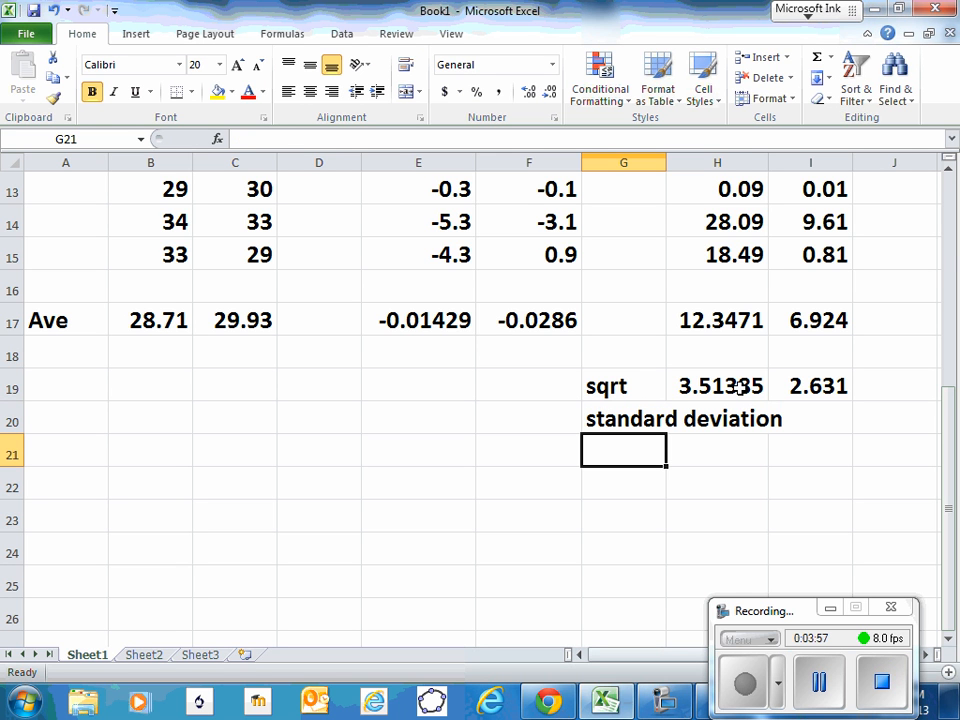